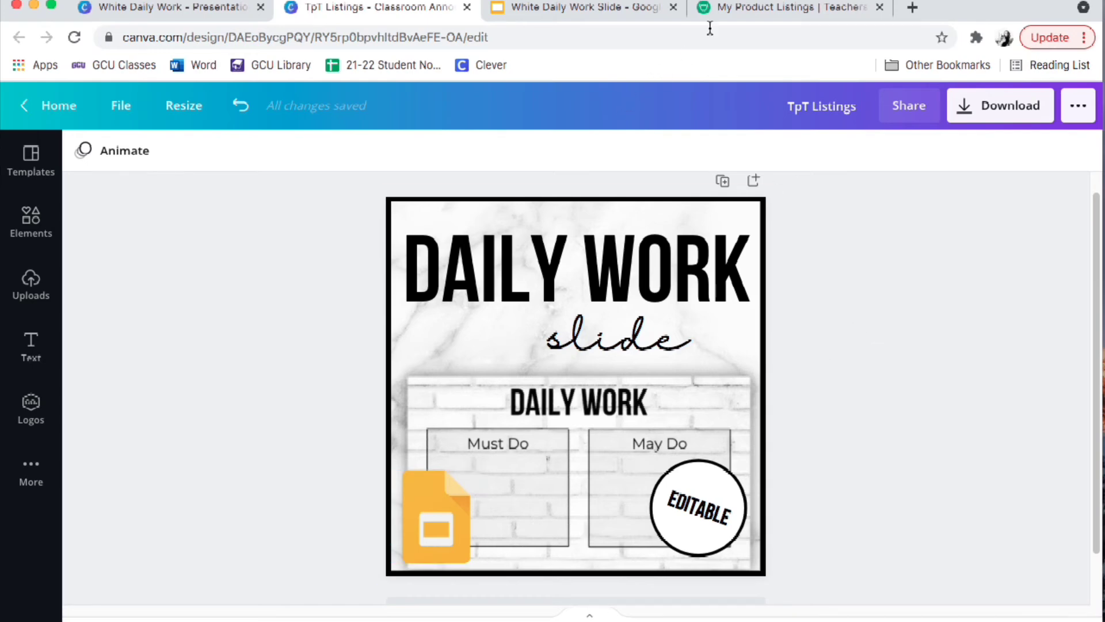
Switch to the Teachers Pay Teachers product listings and create a similar listing from the Week Overview Planner - Simple Monochrome product
left_click(737, 7)
scroll(989, 288, "up", 3)
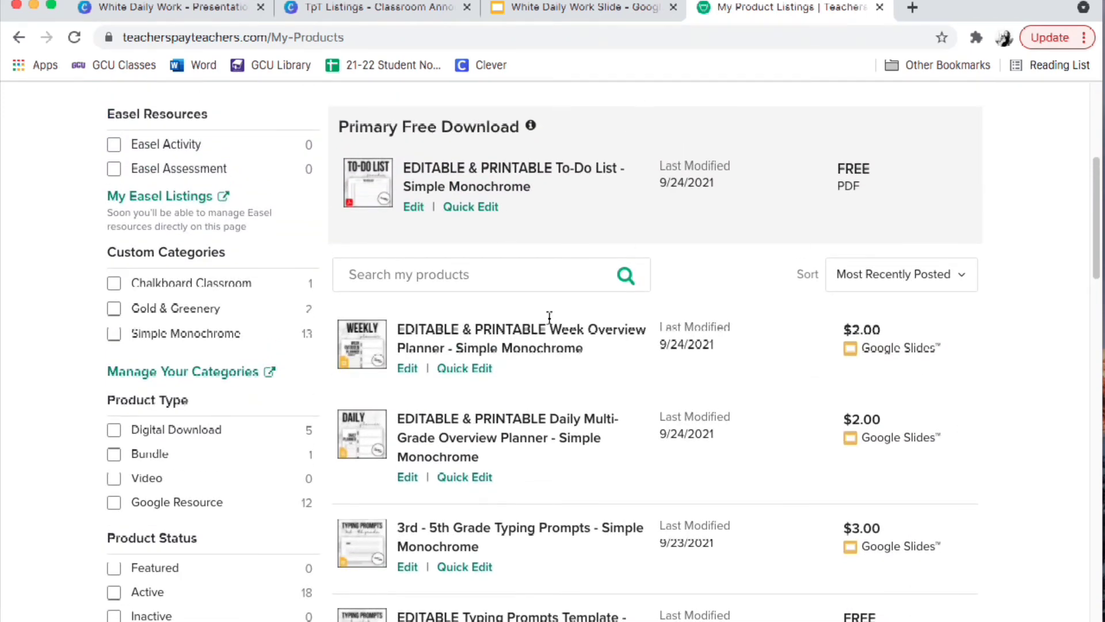
scroll(639, 321, "down", 3)
scroll(576, 300, "up", 2)
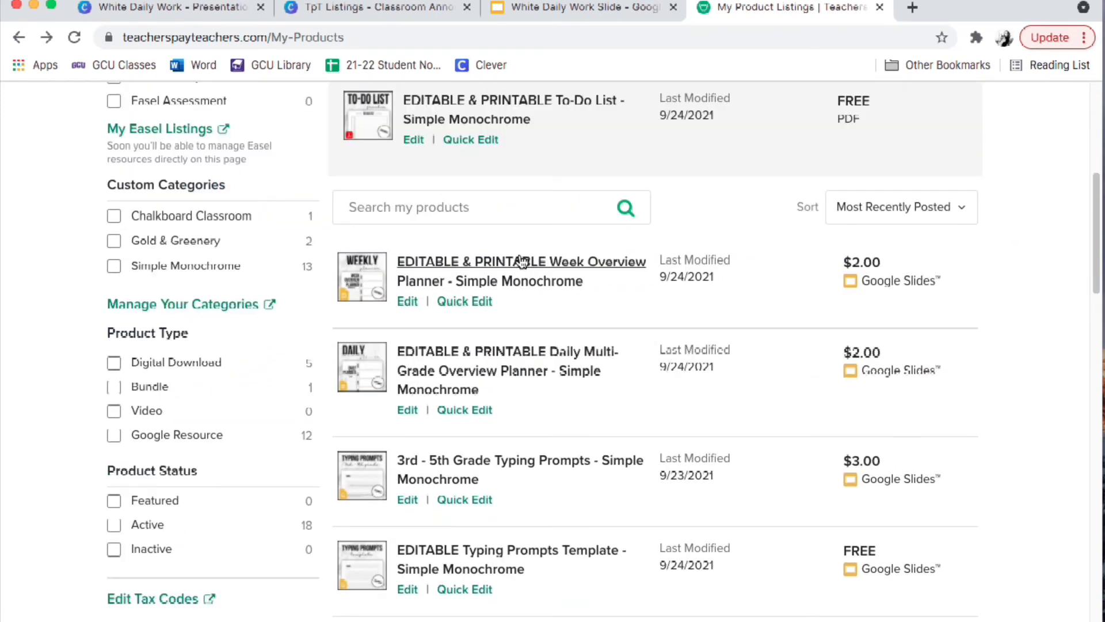
left_click(465, 301)
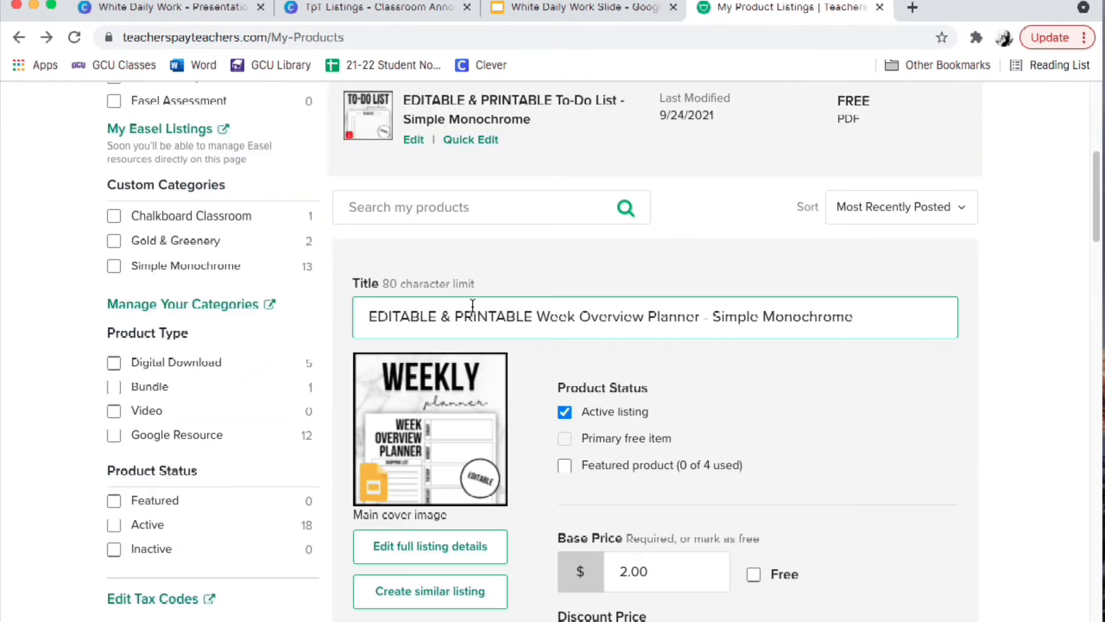
left_click(453, 601)
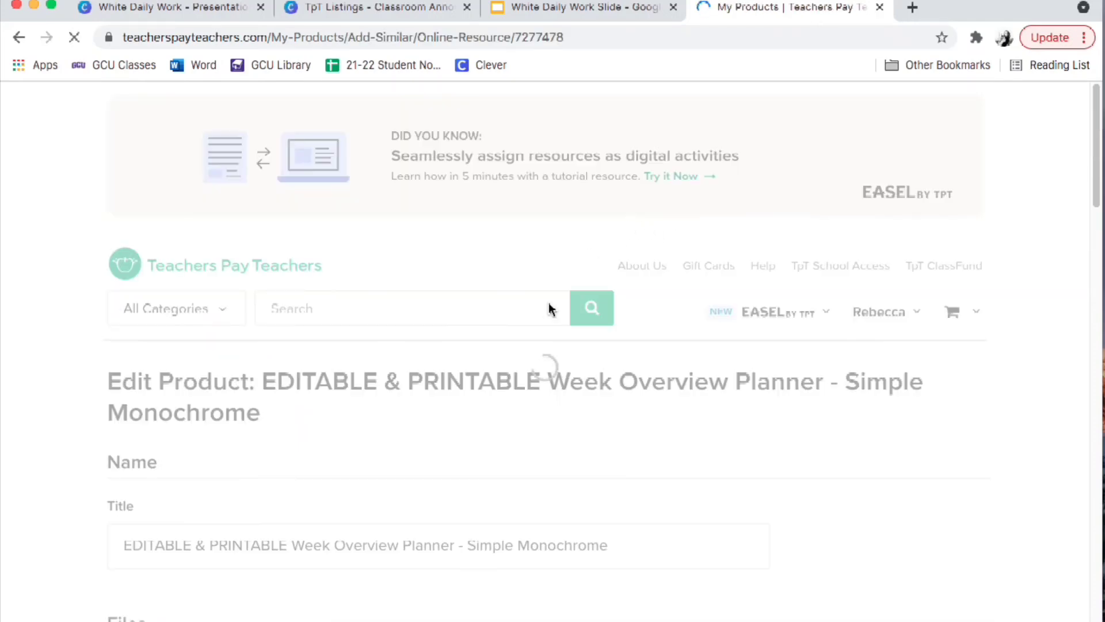
Change the new listing's title to "EDITABLE White Daily Work Slide - Simple Monochrome"
scroll(241, 455, "down", 5)
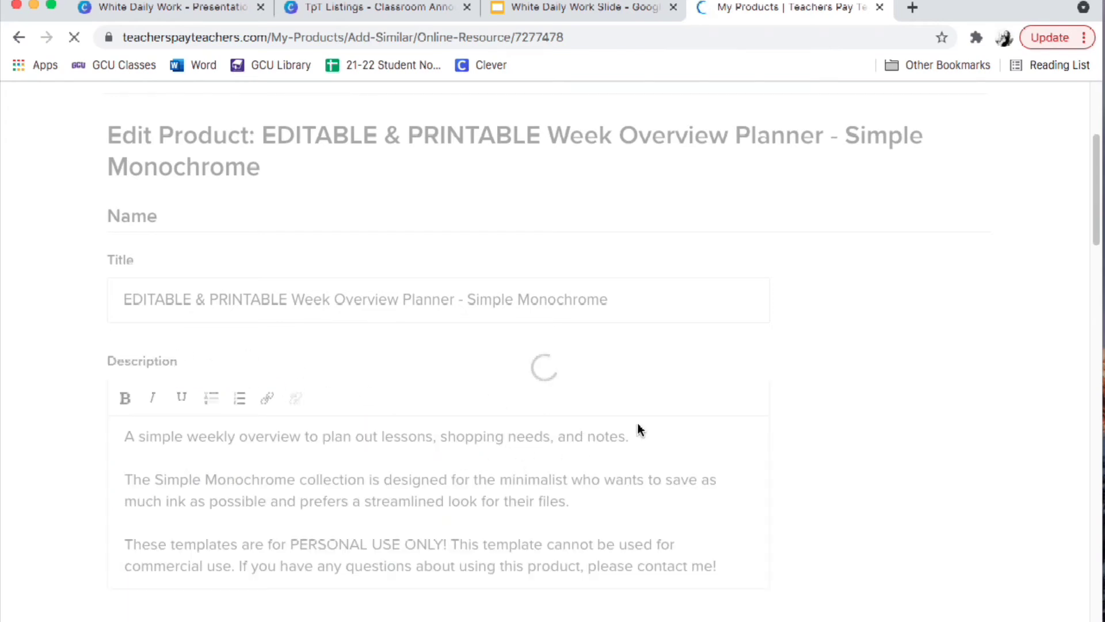
scroll(535, 368, "down", 1)
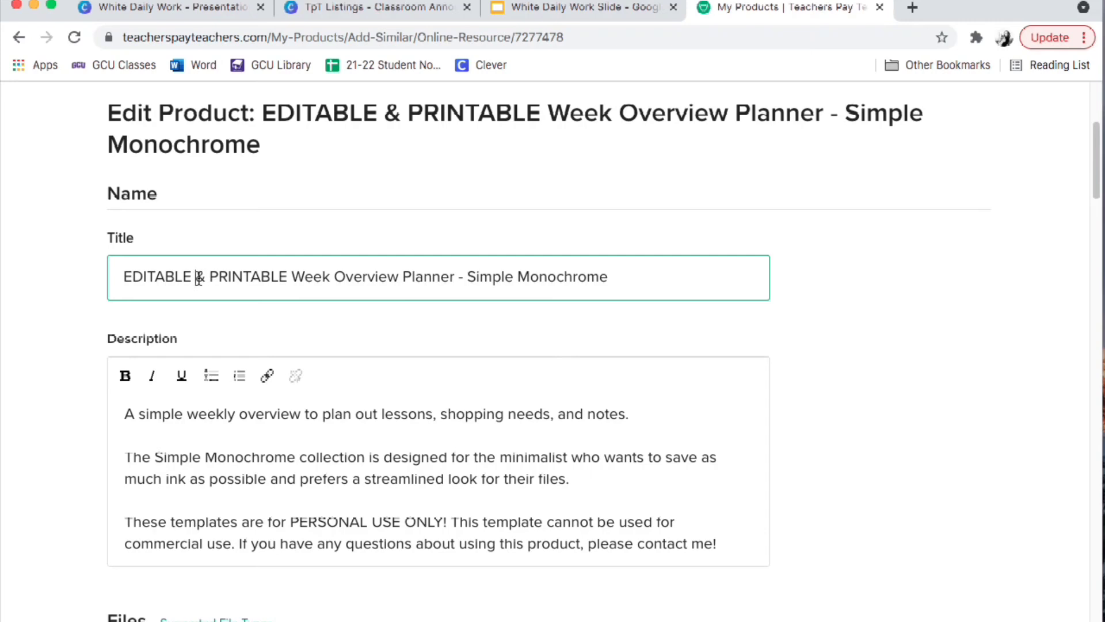
left_click_drag(197, 279, 292, 282)
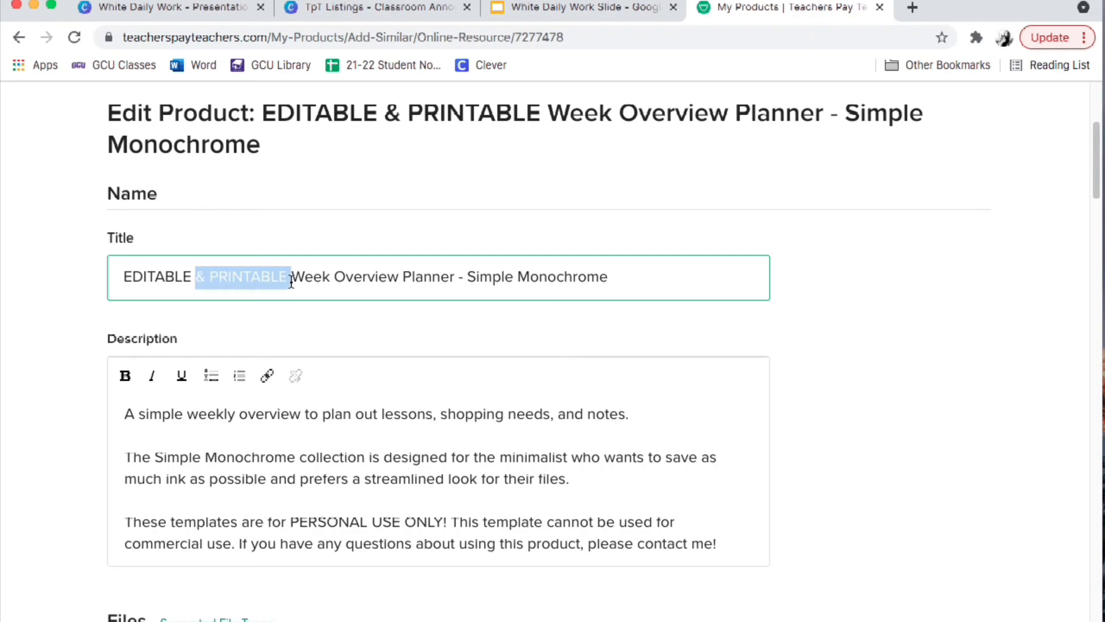
key("BackSpace")
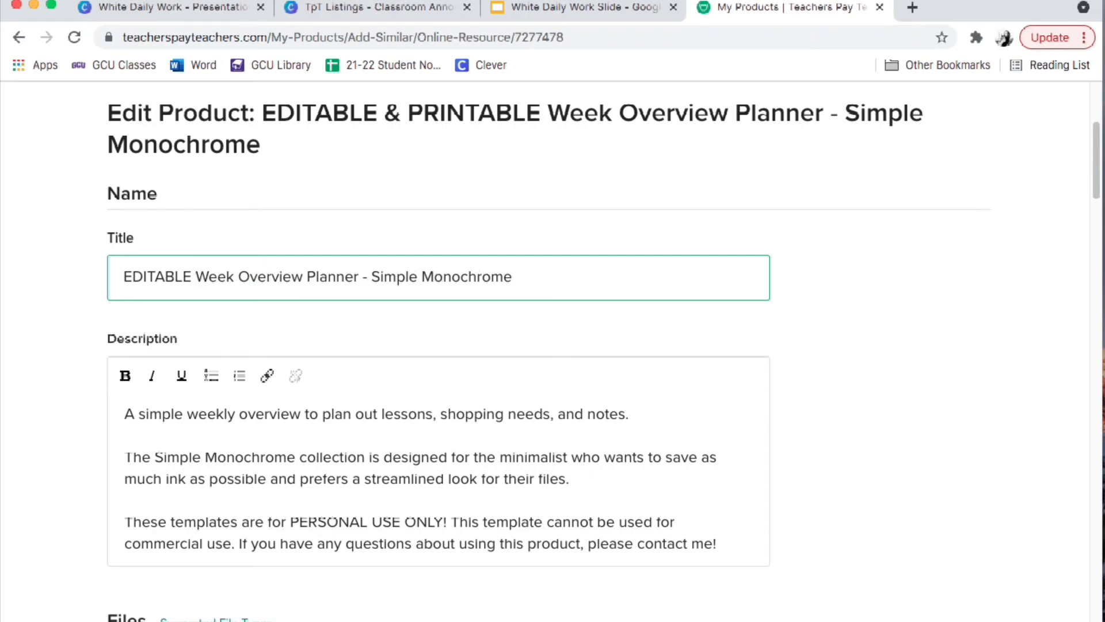
left_click_drag(197, 278, 353, 271)
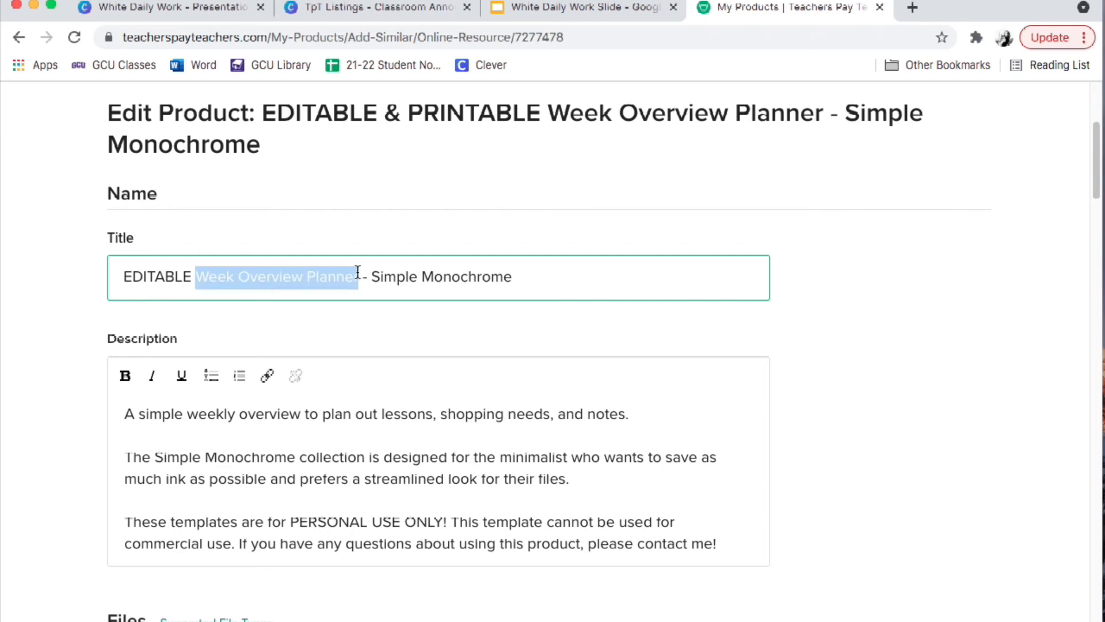
type("White D")
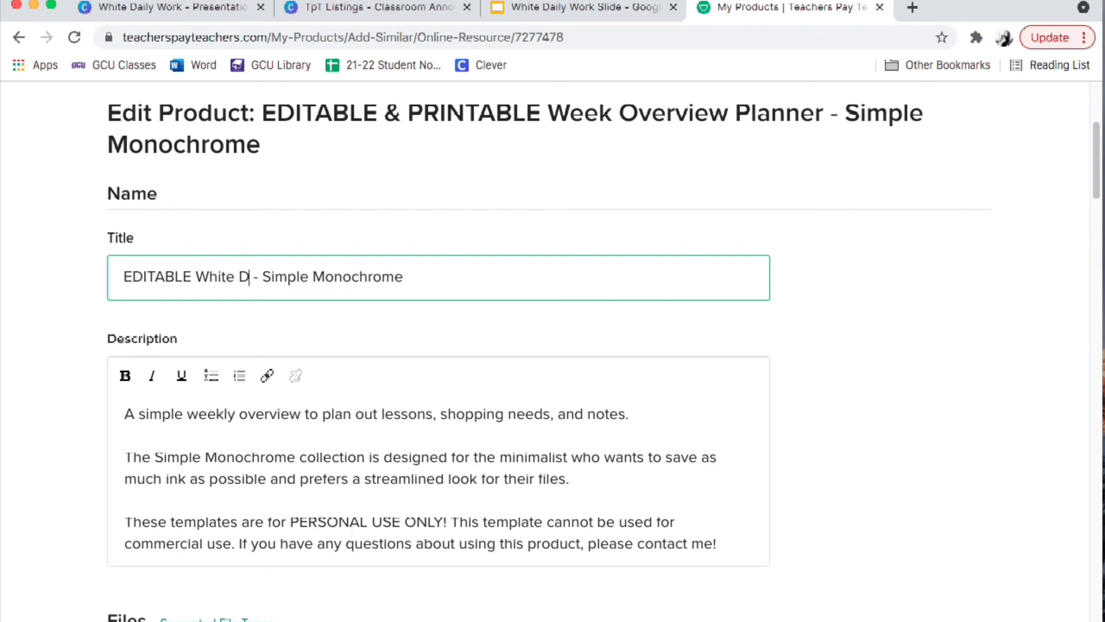
type("aily Work Slide")
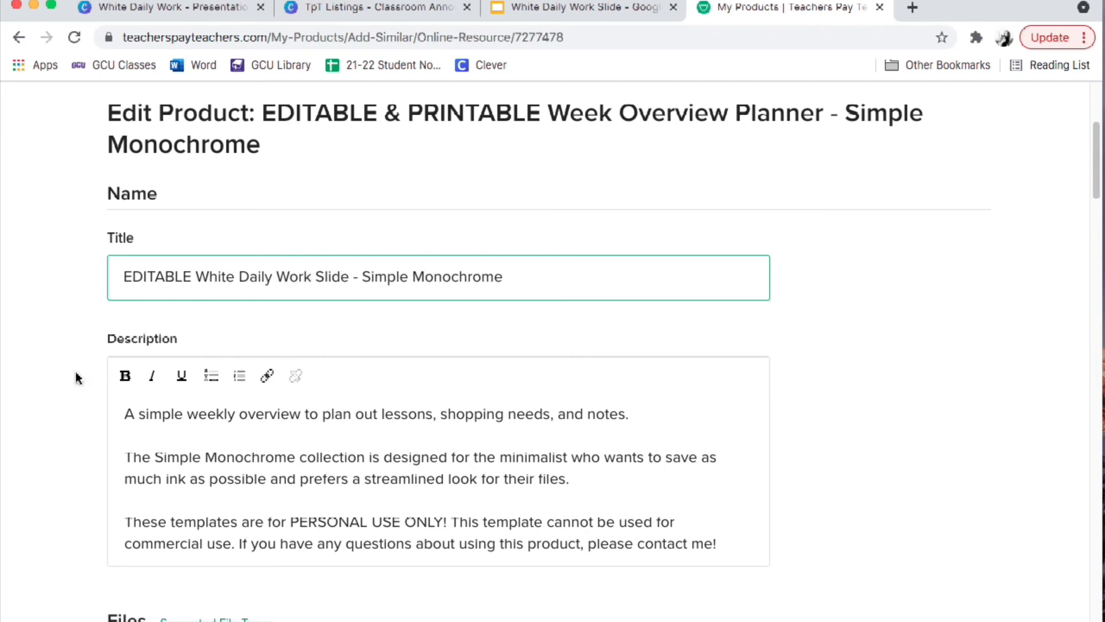
left_click(305, 453)
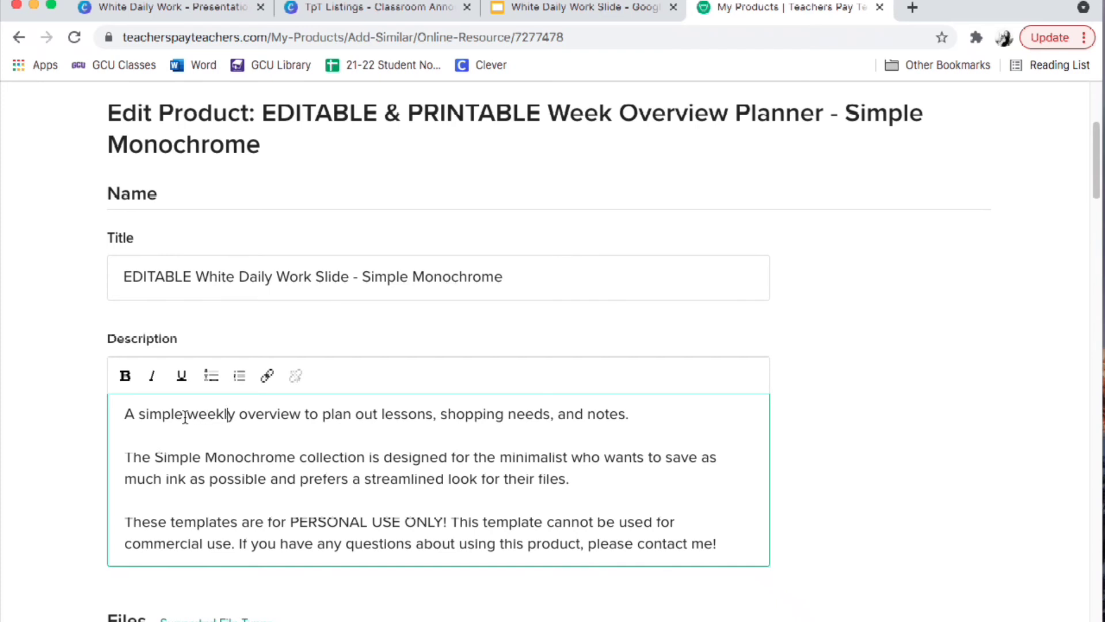
left_click_drag(189, 417, 341, 403)
left_click(301, 416)
left_click(189, 416)
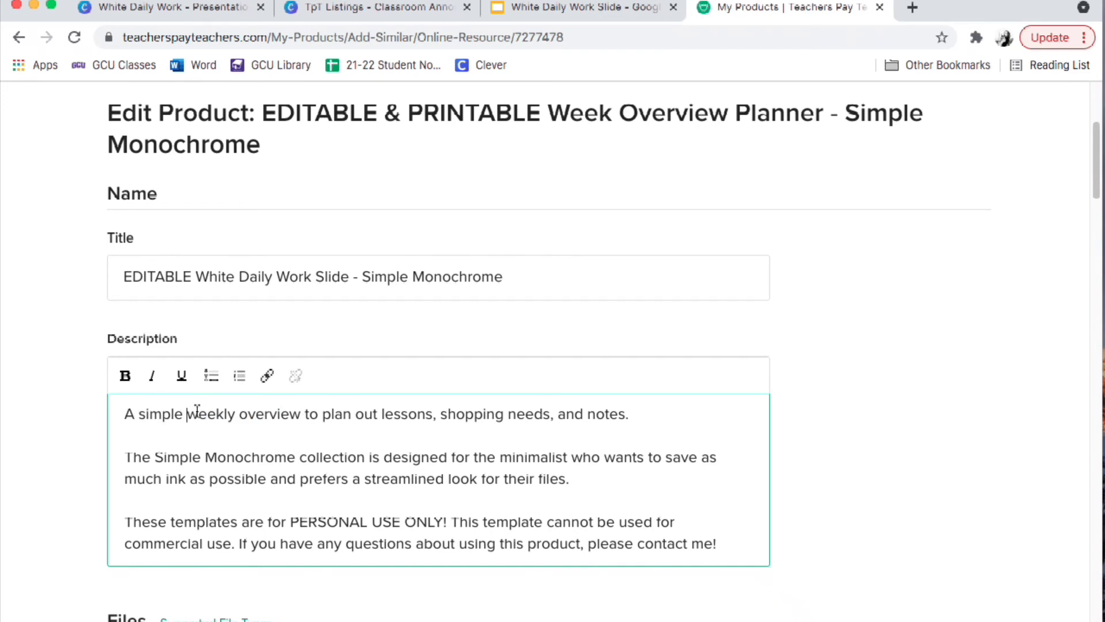
In a new browser tab, open the "FREEBIE Daily Work Slide - Chalkboard Classroom" product from My Product Listings for editing
left_click(912, 8)
type("tea")
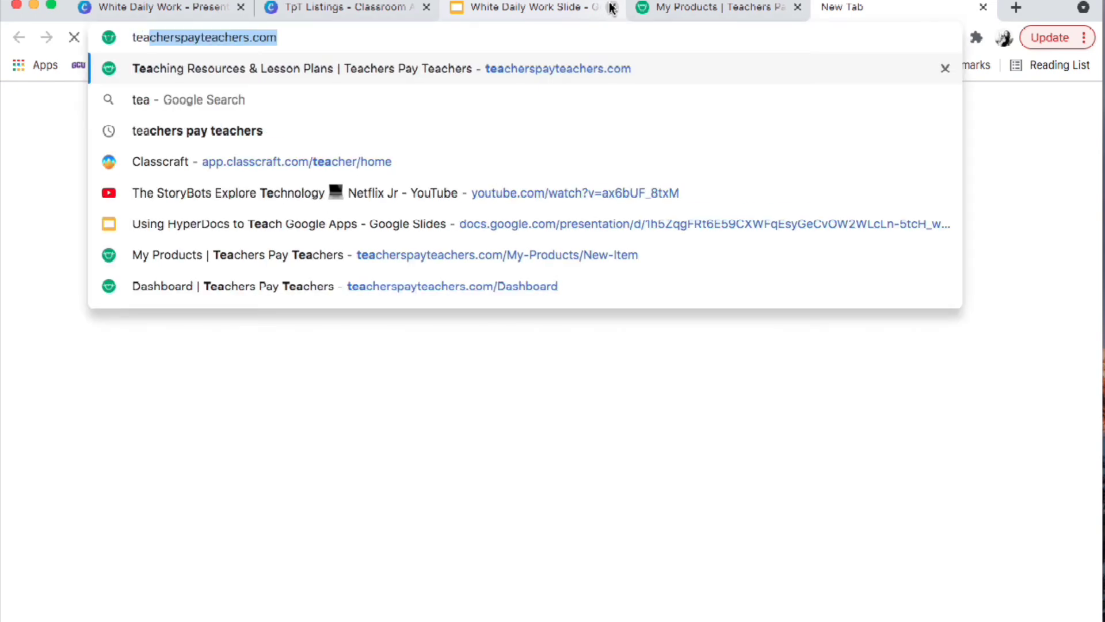
key("Return")
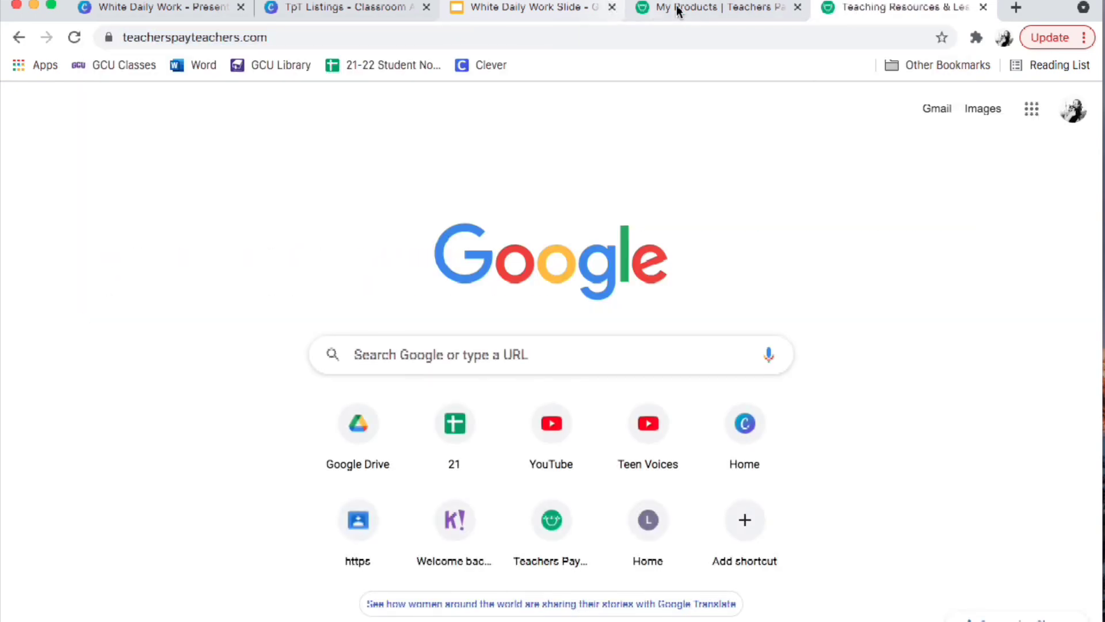
left_click(641, 8)
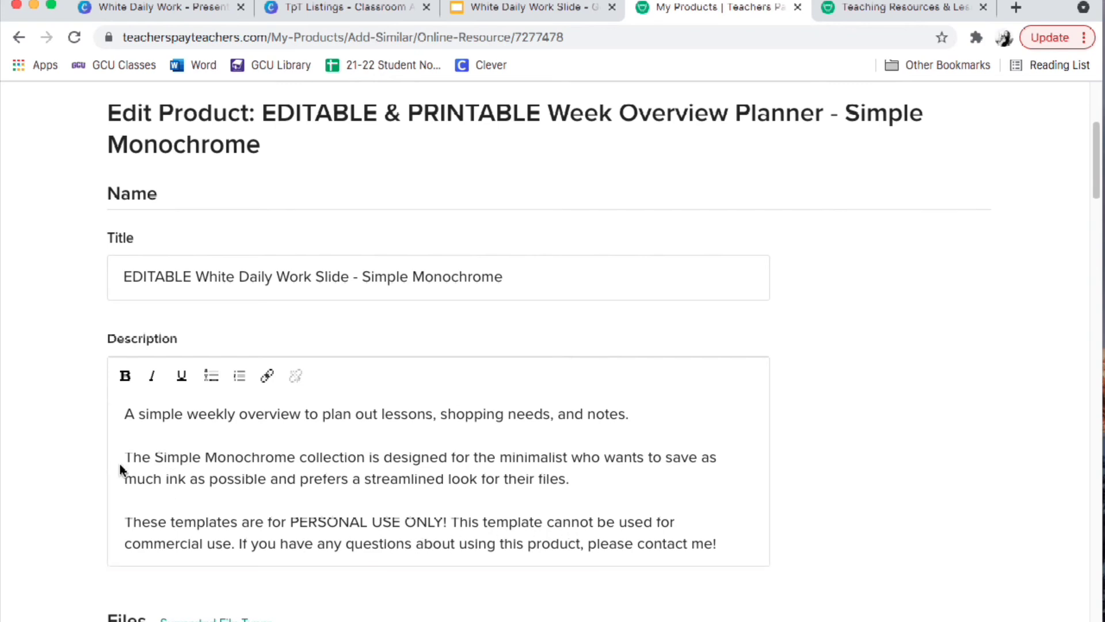
left_click(838, 17)
left_click(910, 299)
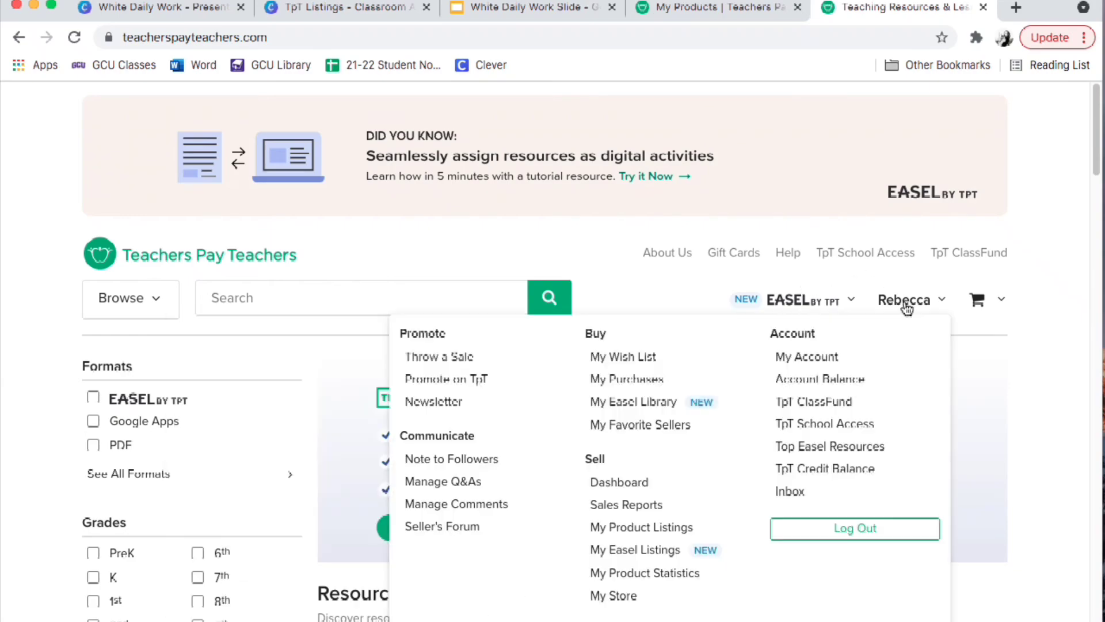
left_click(663, 528)
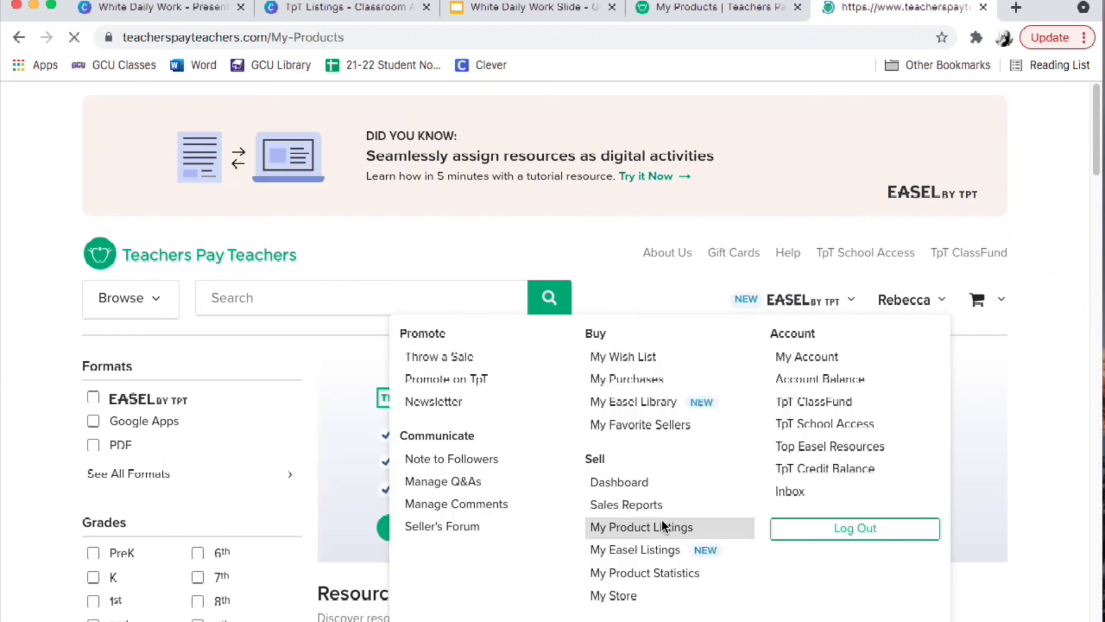
scroll(455, 423, "down", 2)
scroll(455, 423, "down", 15)
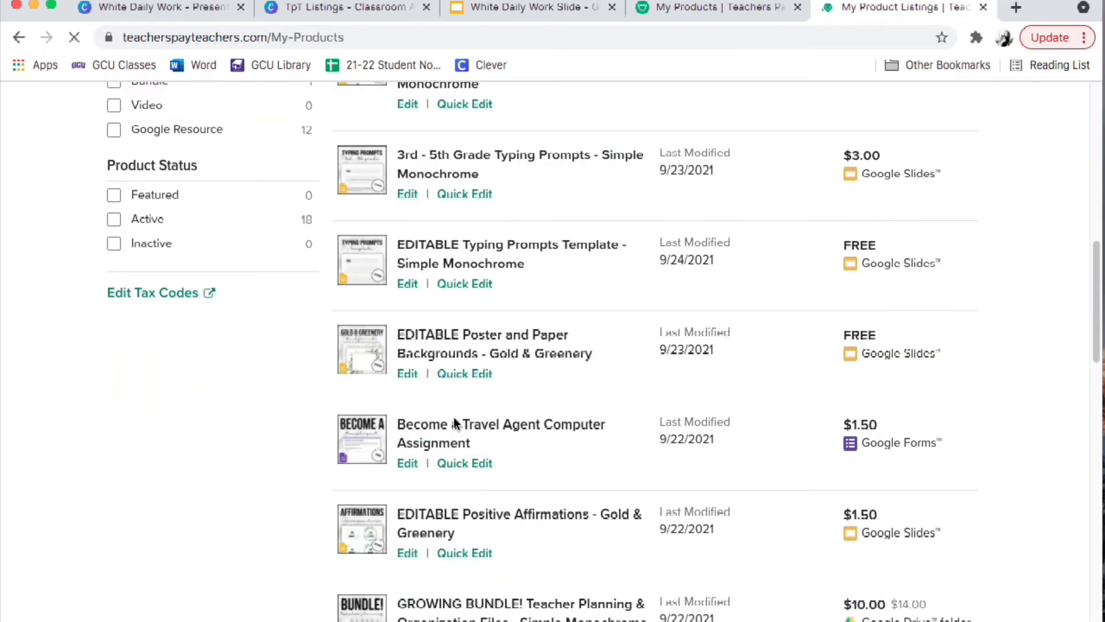
left_click(415, 484)
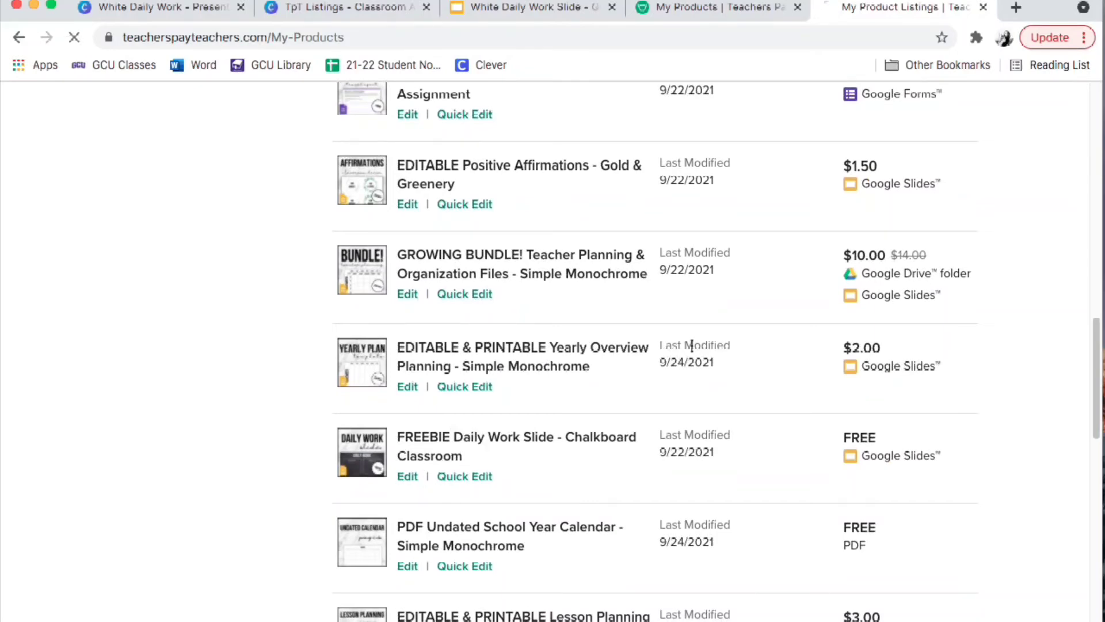
Back in the new listing, replace the word EDITABLE in the title with FREEBIE
left_click(717, 21)
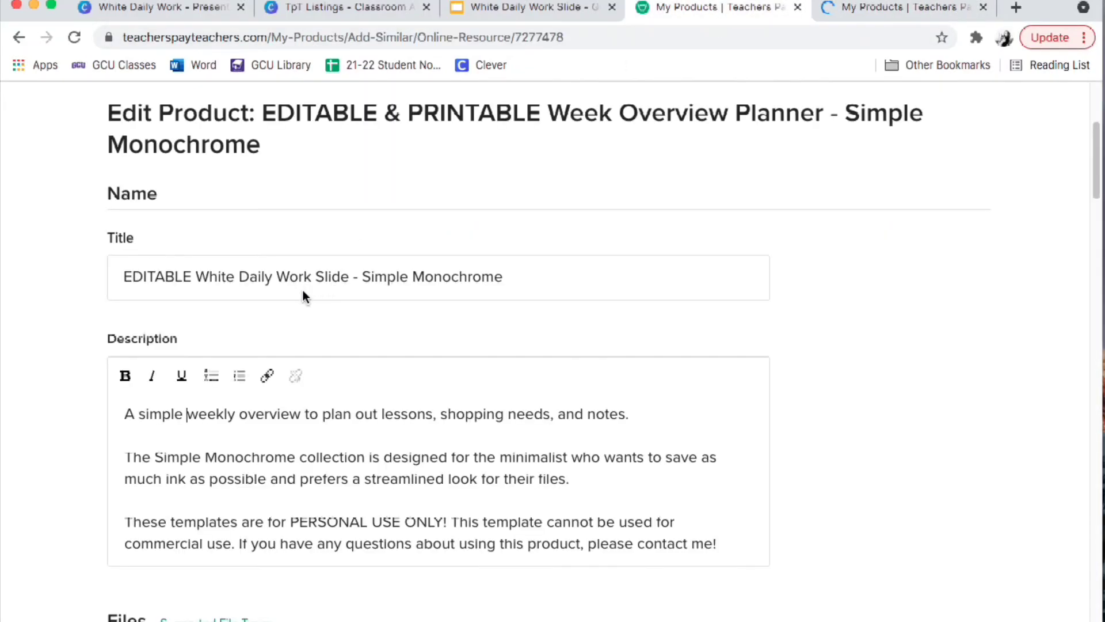
double_click(149, 270)
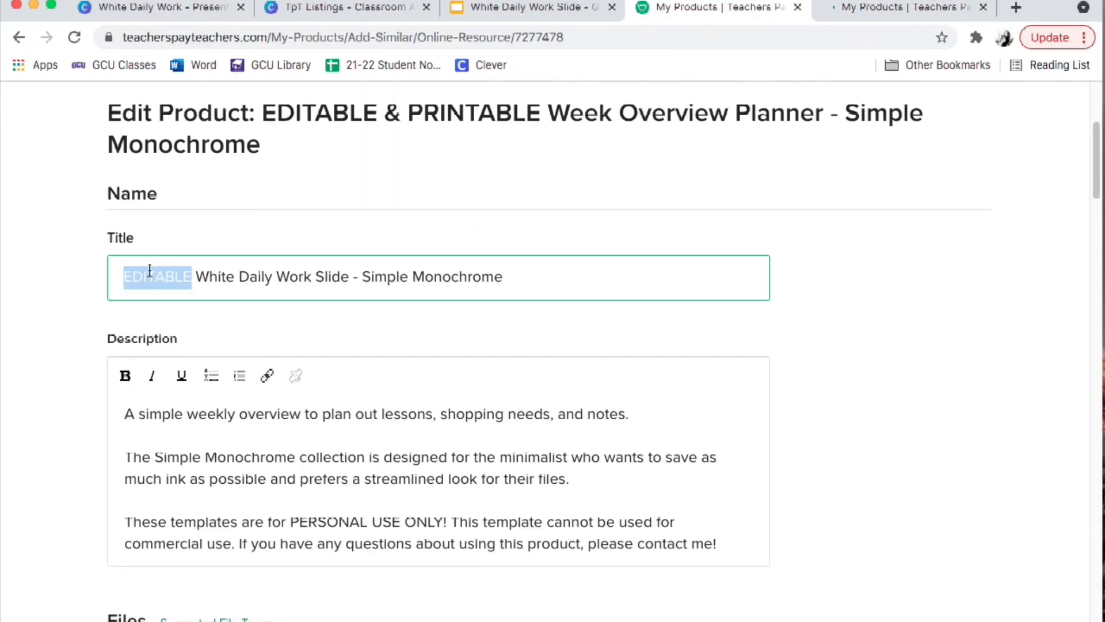
type("FREEBIE")
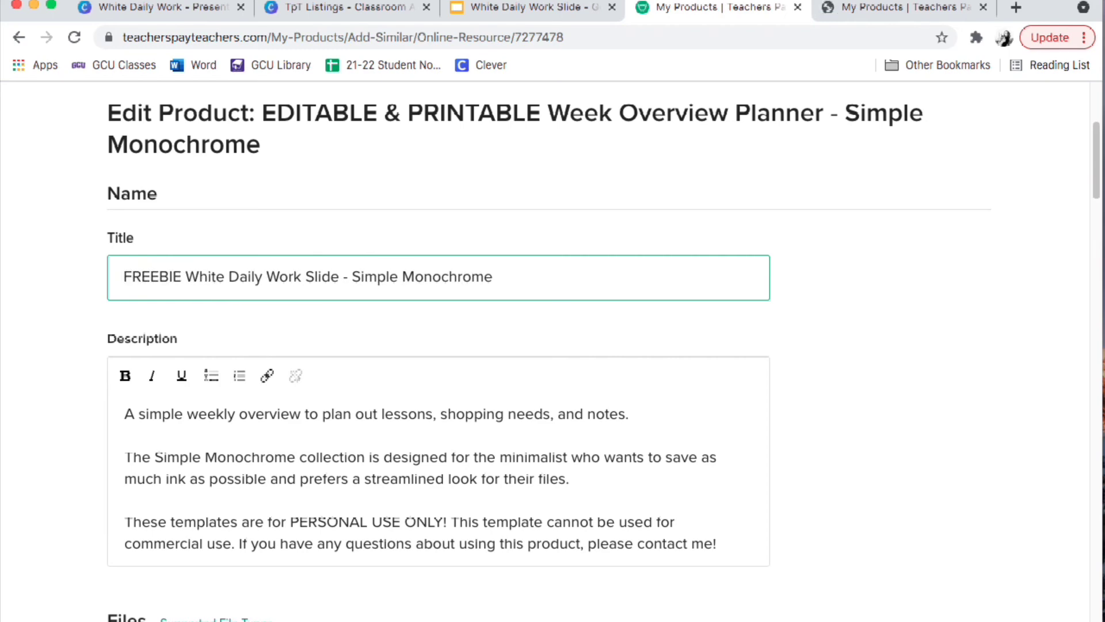
left_click(55, 265)
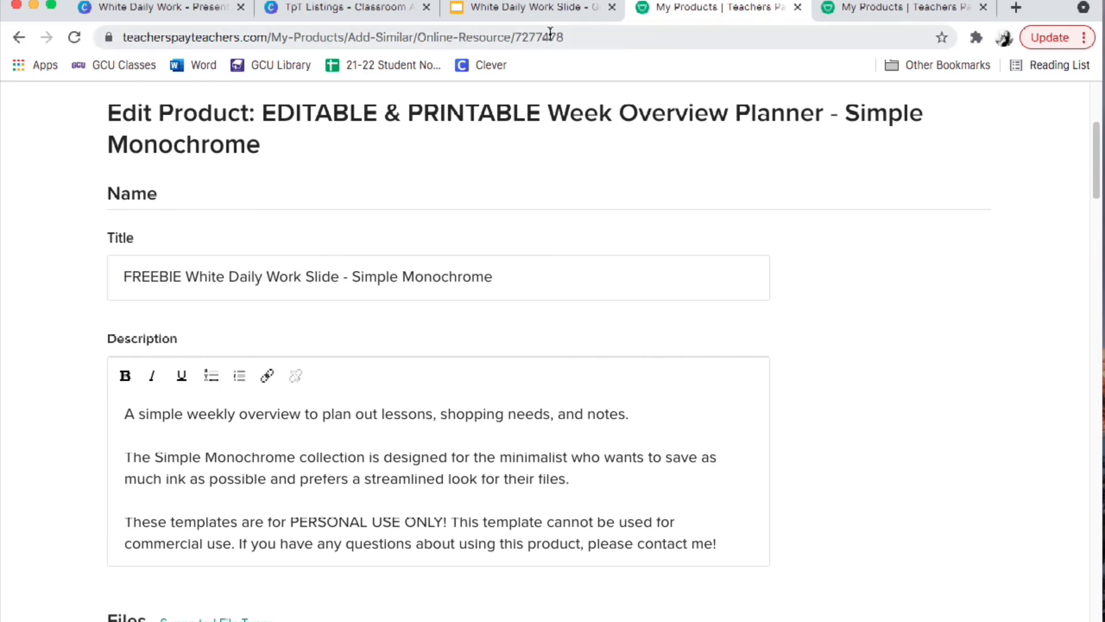
Check the White Daily Work Slide presentation and copy the first description sentence from the Chalkboard Classroom listing
left_click(503, 11)
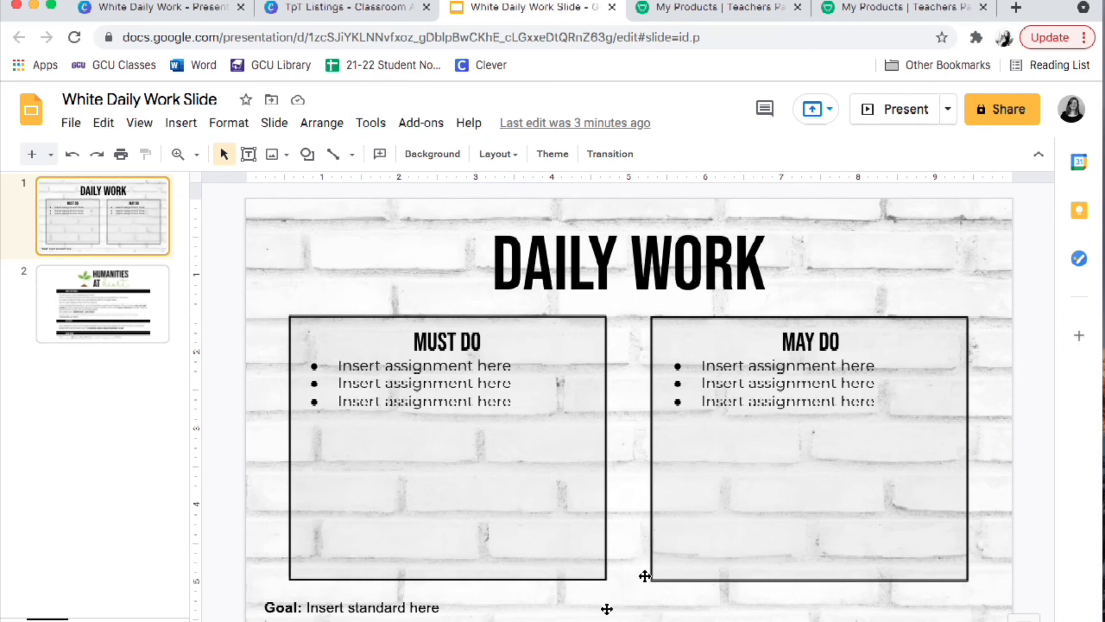
left_click(874, 8)
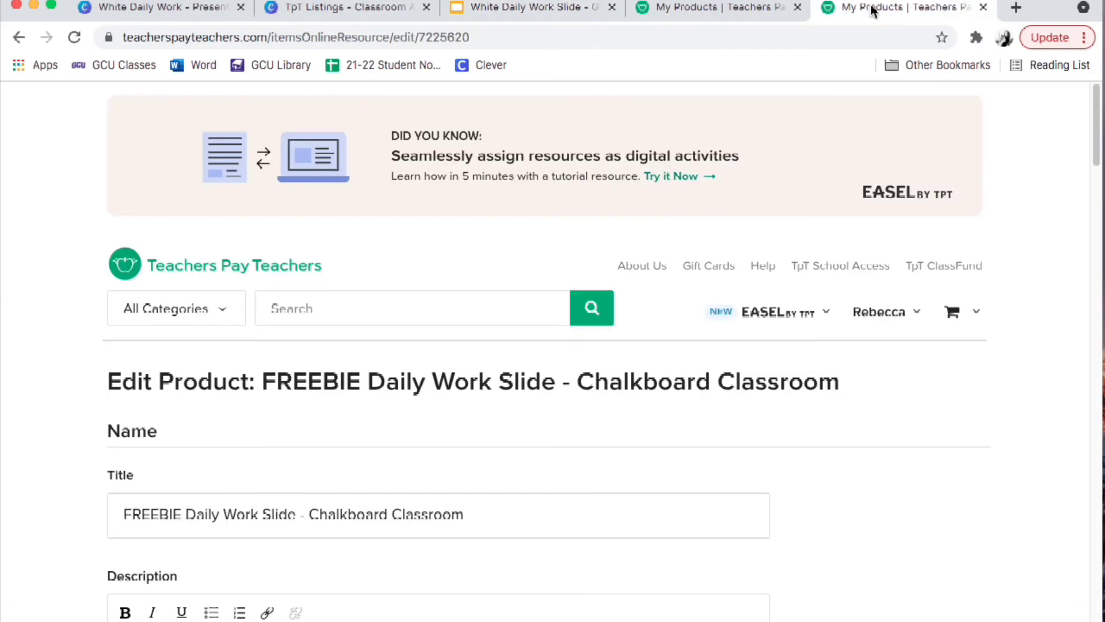
scroll(330, 541, "down", 2)
scroll(330, 541, "down", 3)
left_click(324, 504)
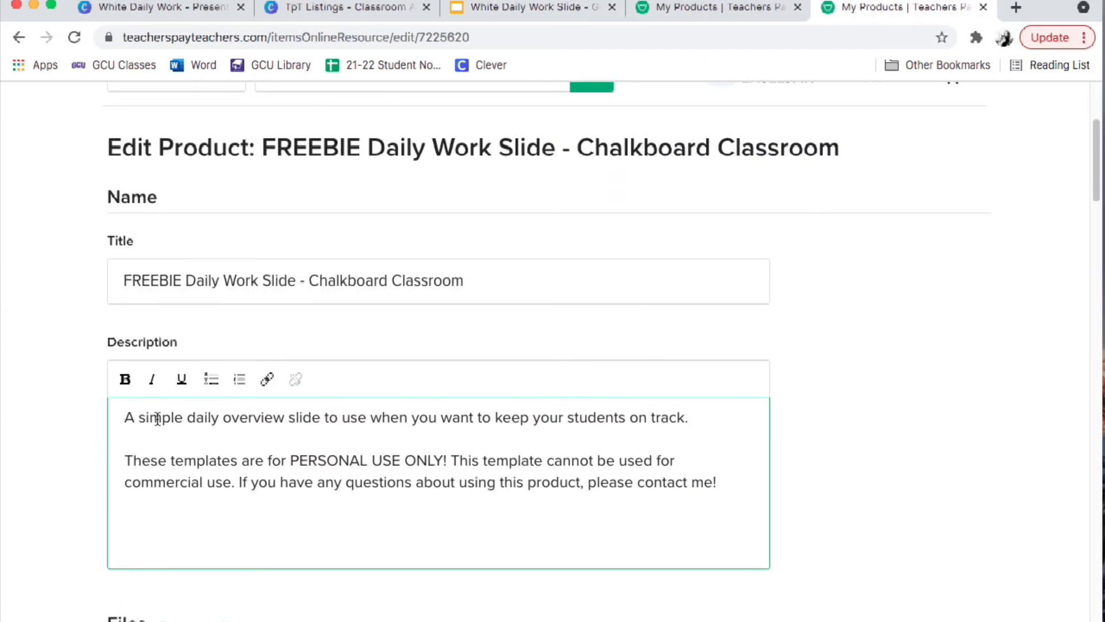
left_click_drag(688, 418, 128, 414)
key("cmd+c")
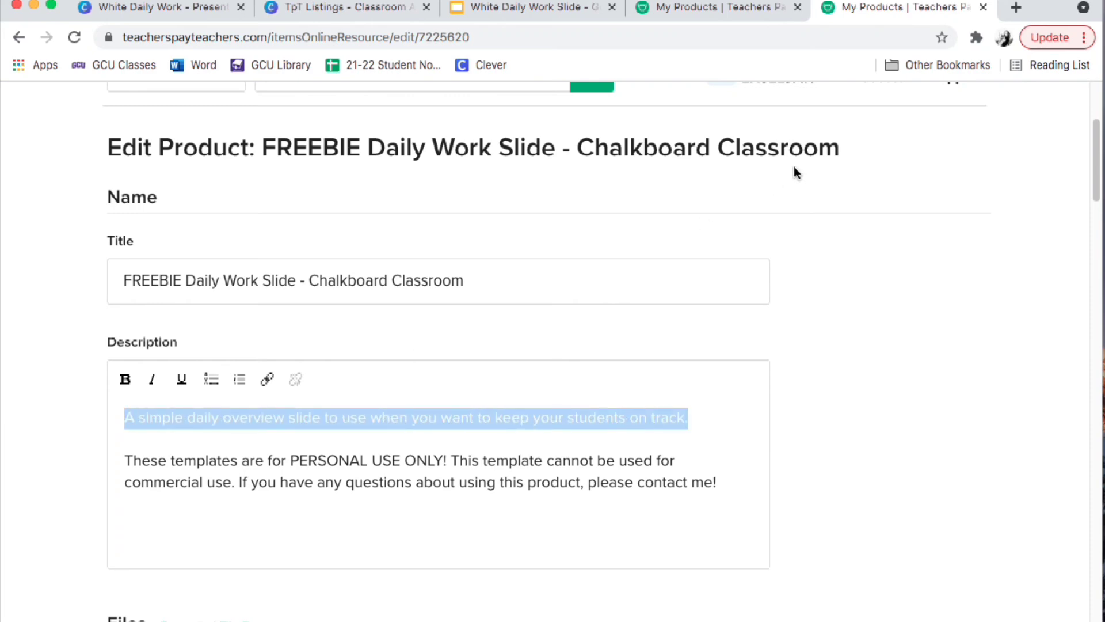
Close the Chalkboard listing and replace the new listing's first description sentence with the copied one, removing the extra blank lines
left_click(983, 7)
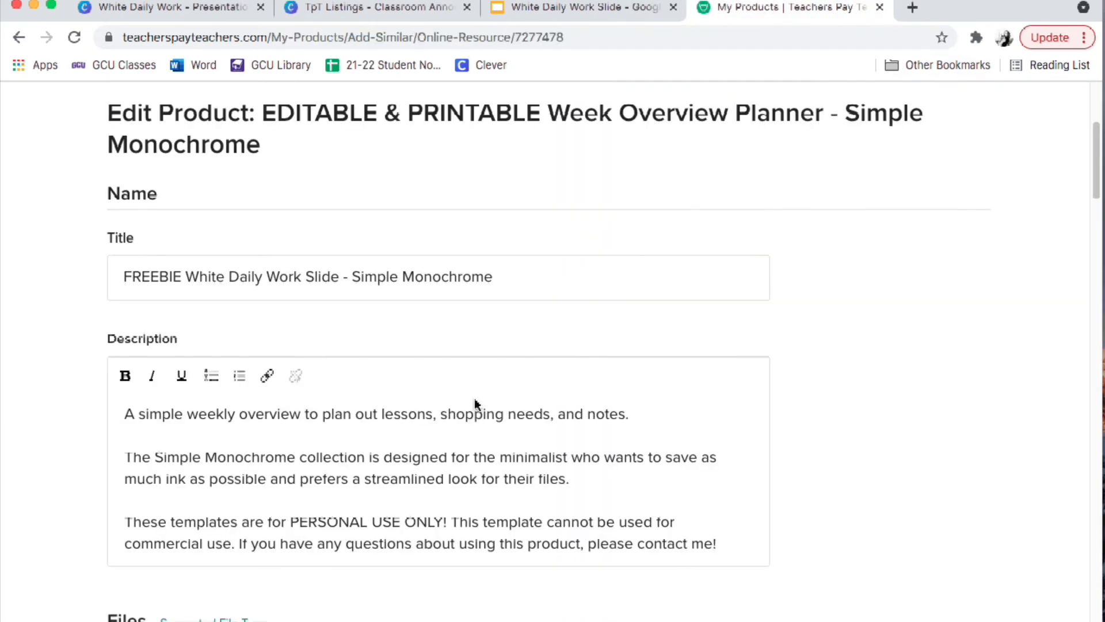
left_click(600, 400)
left_click_drag(627, 415, 123, 414)
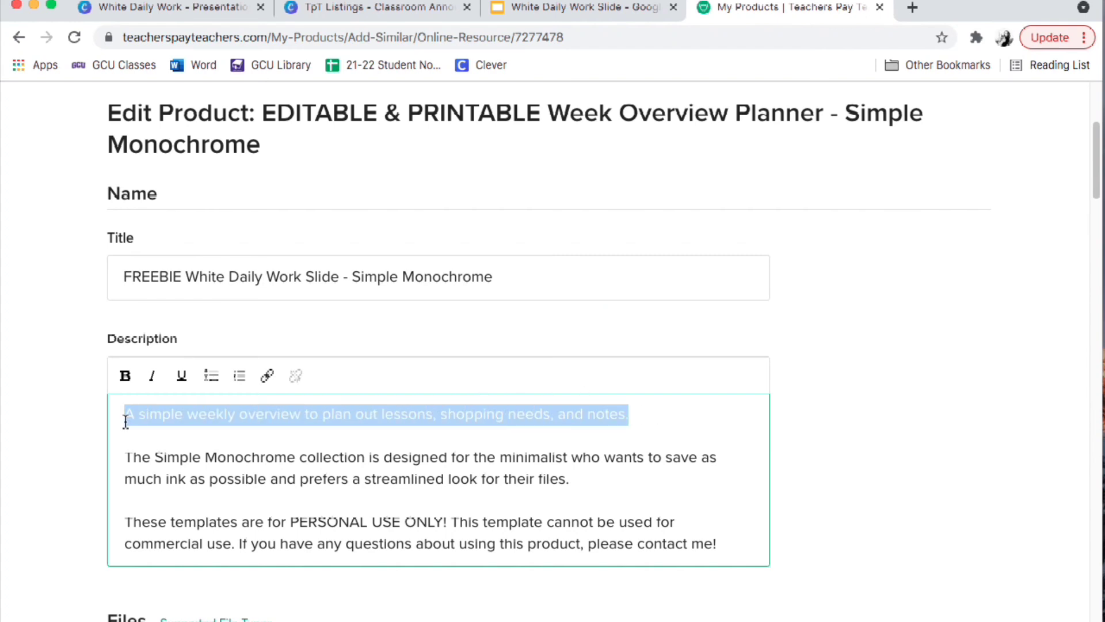
key("cmd+v")
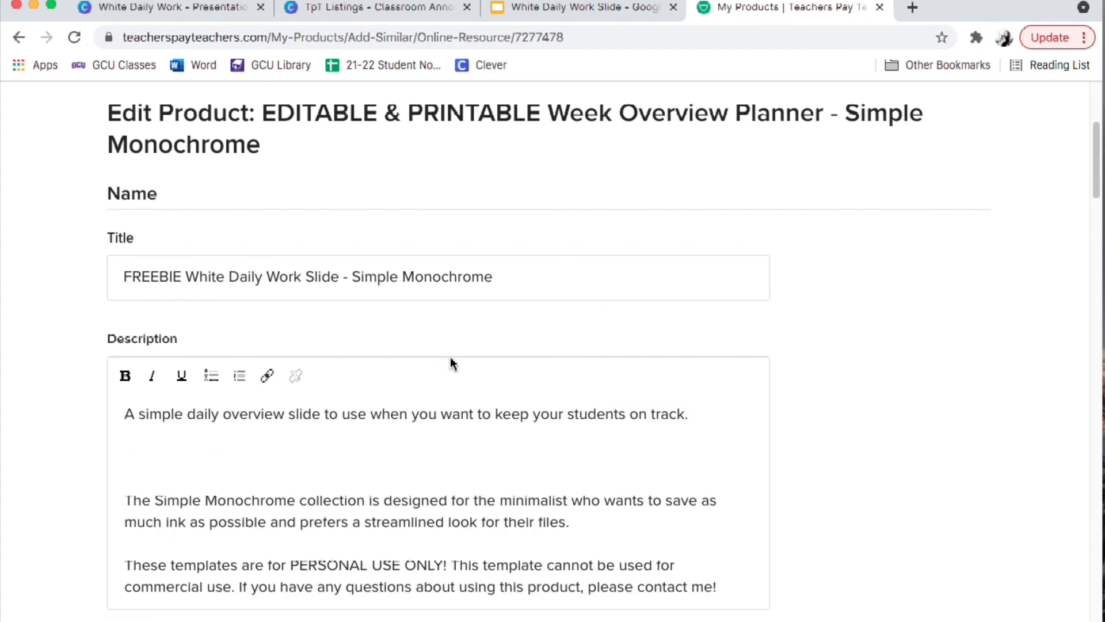
key("BackSpace")
key("BackSpace")
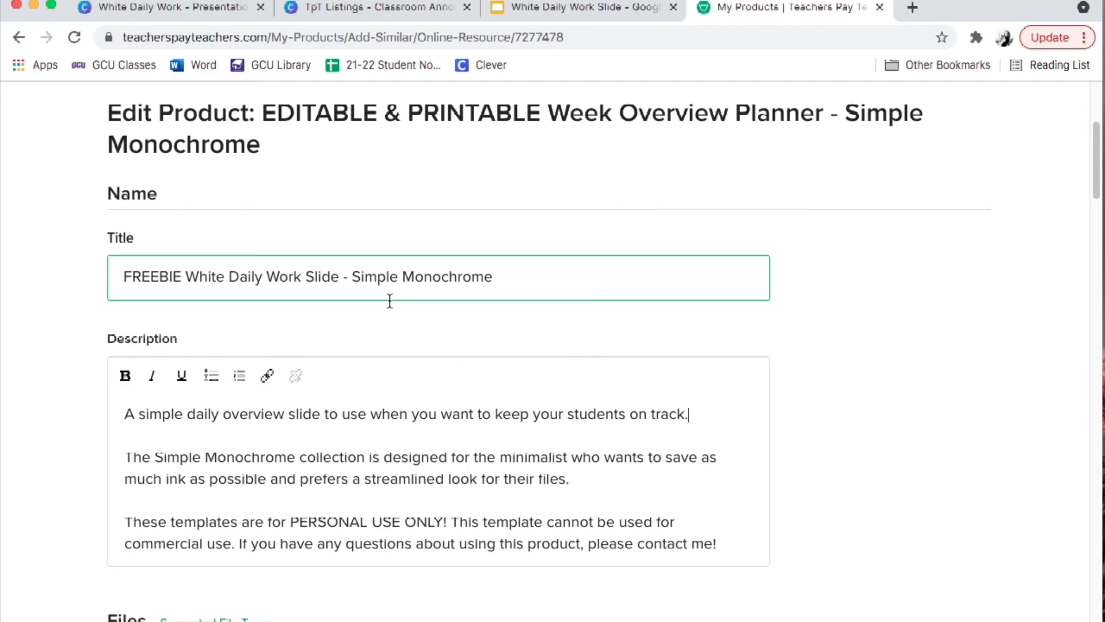
Attach the White Daily Work Slide file from the Slides Files folder in Google Drive as the listing's Google file
scroll(54, 350, "down", 5)
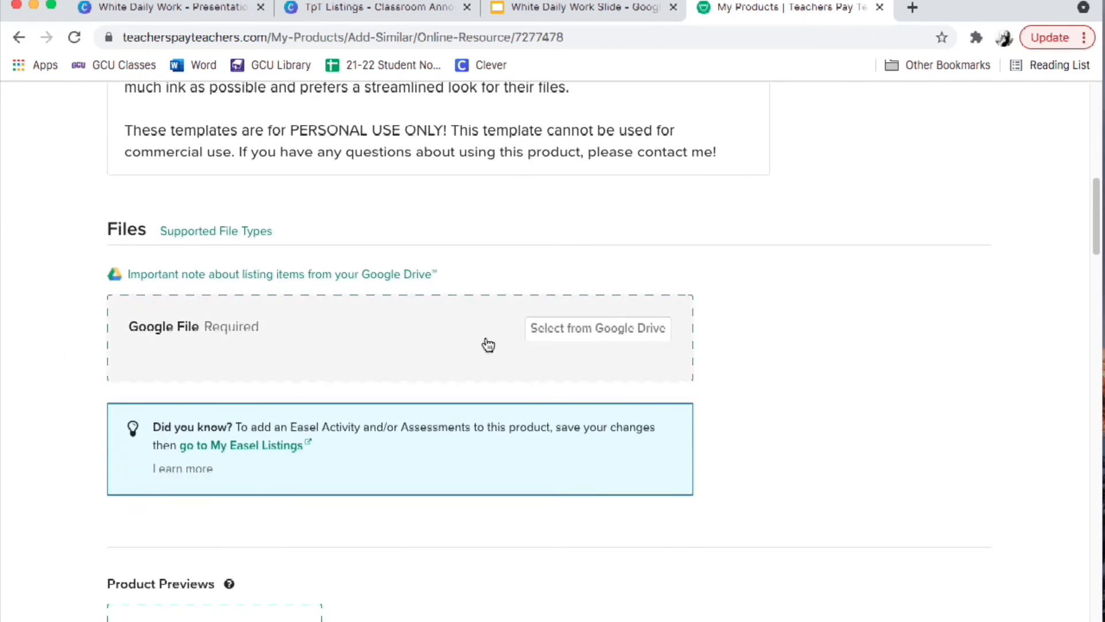
left_click(530, 337)
left_click(918, 156)
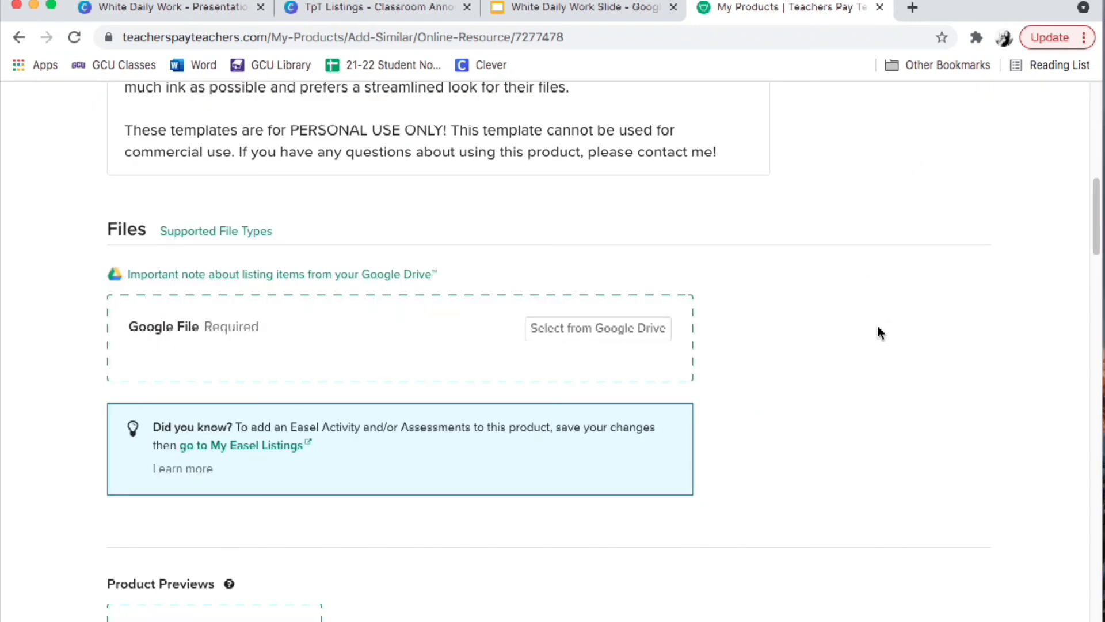
left_click(662, 331)
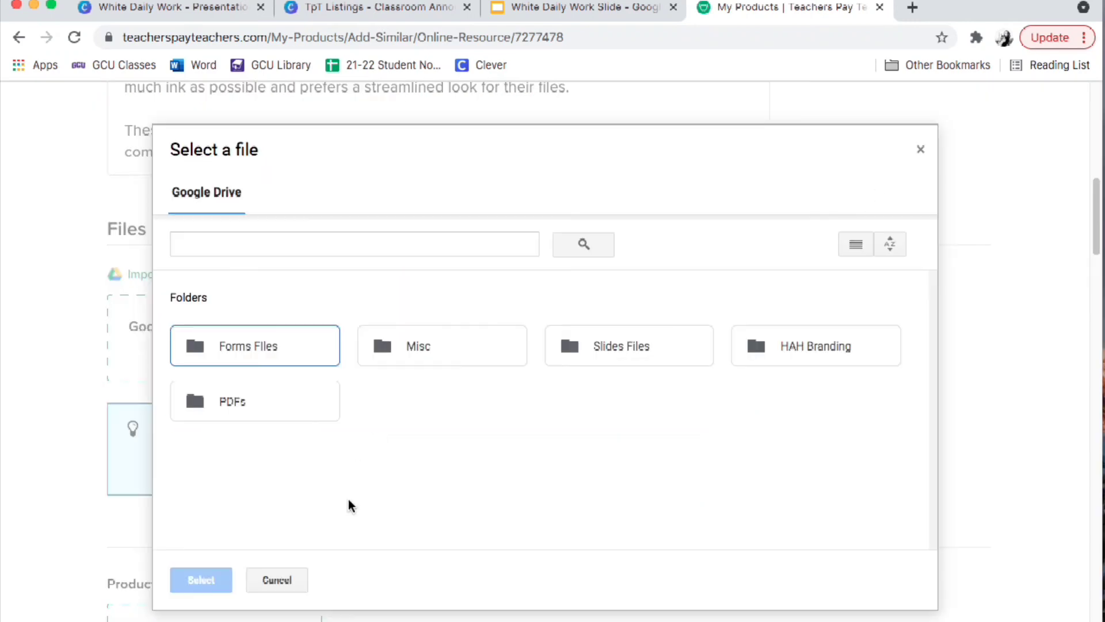
double_click(591, 340)
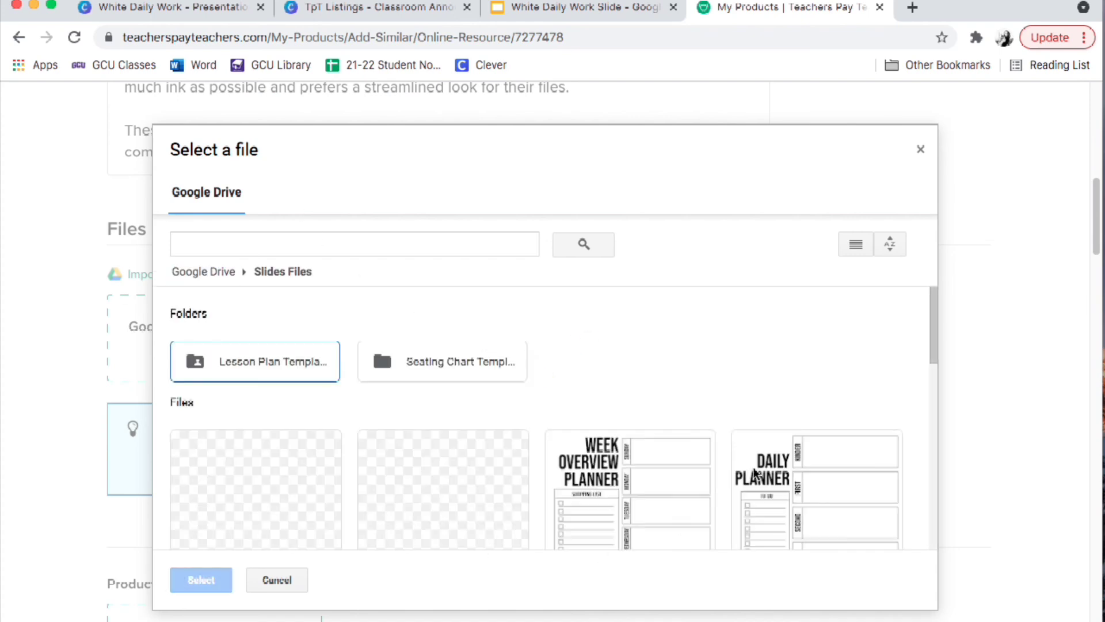
scroll(609, 321, "down", 3)
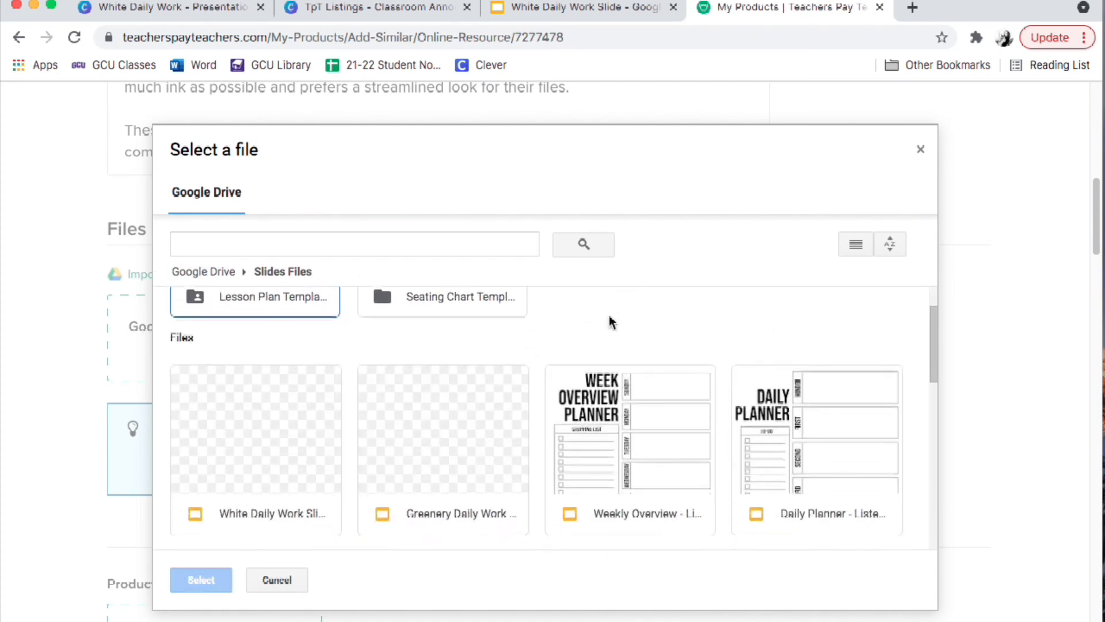
left_click(318, 438)
left_click(199, 580)
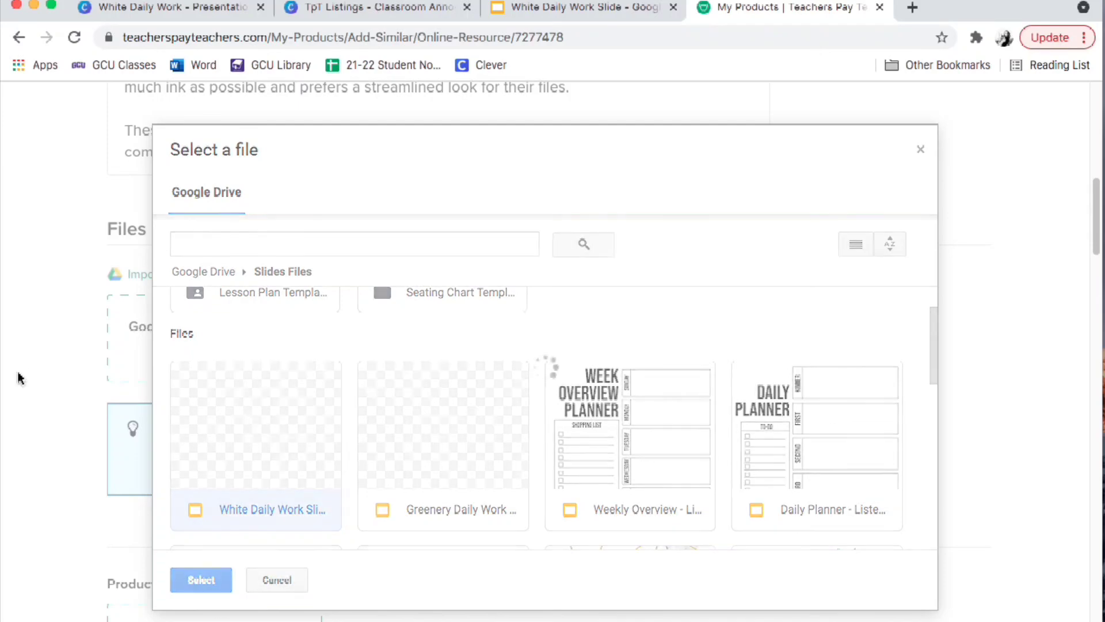
Upload White Daily Work Listing.png from the Downloads folder as the product's main cover
scroll(765, 353, "down", 5)
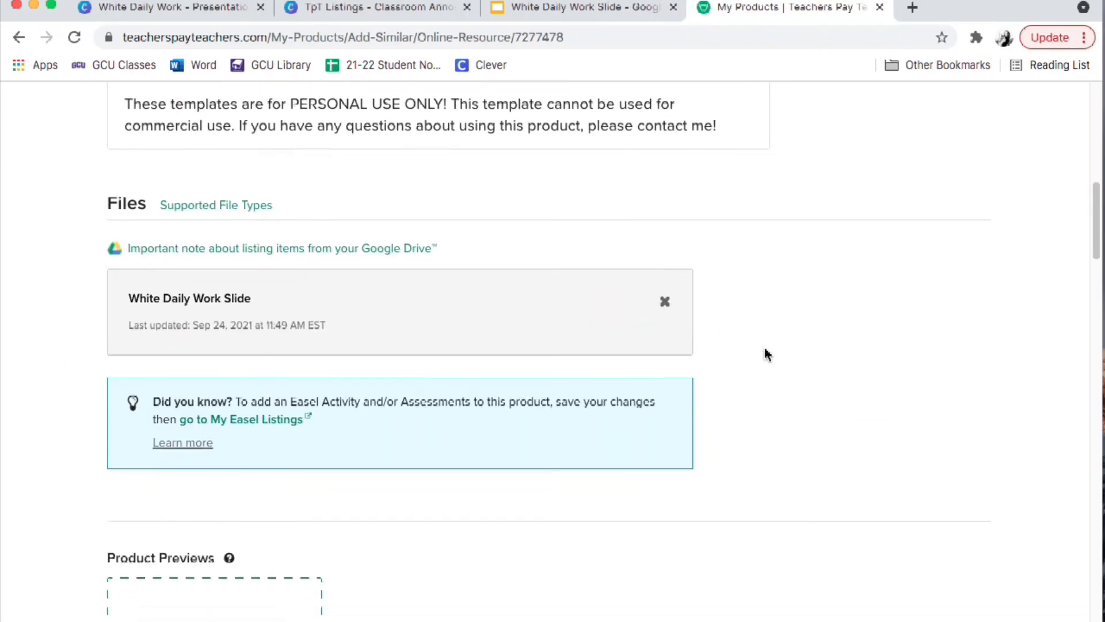
scroll(765, 353, "down", 5)
left_click(264, 491)
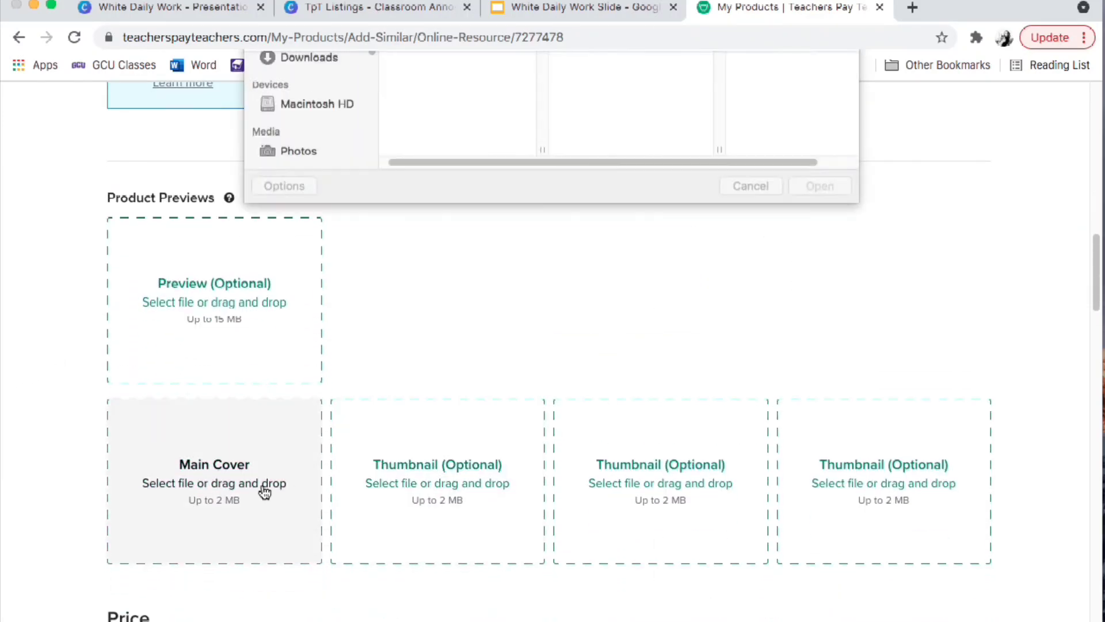
left_click(469, 139)
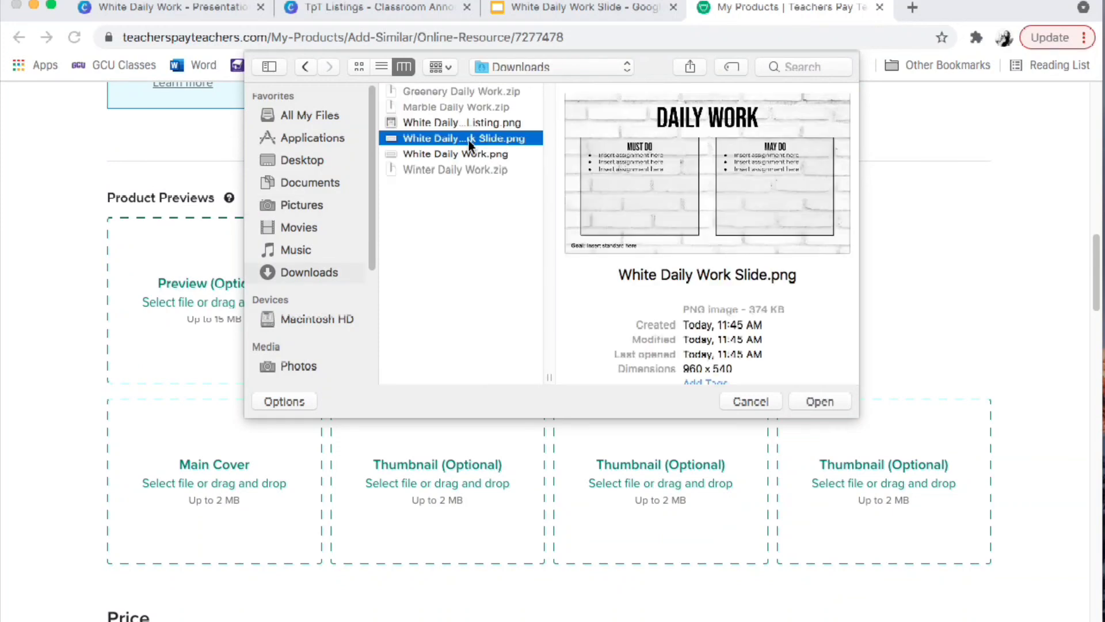
left_click(472, 122)
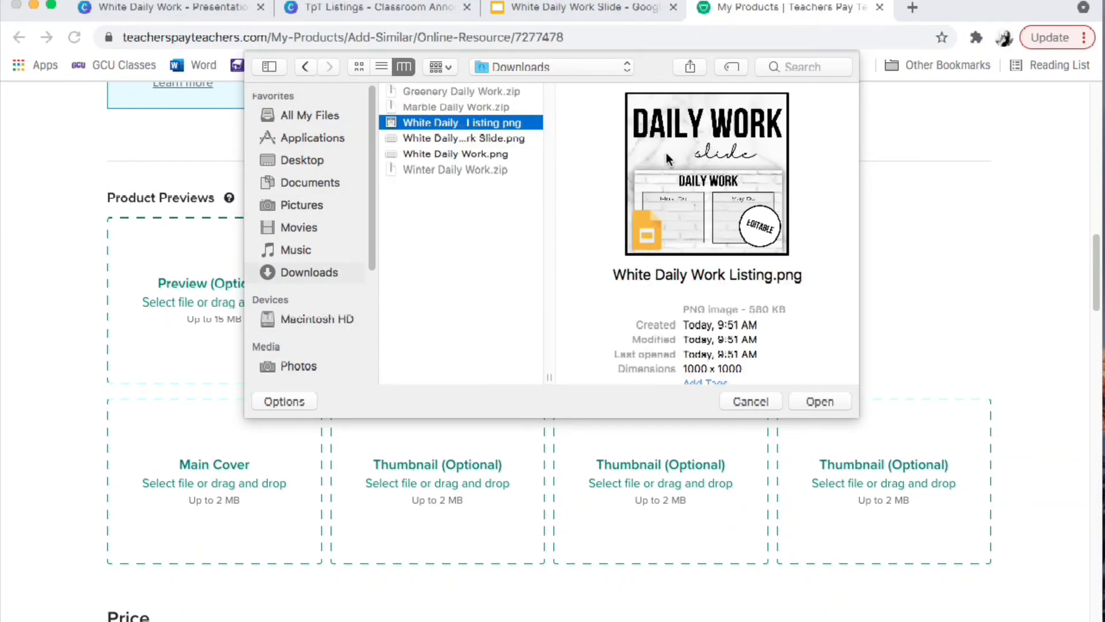
left_click(823, 405)
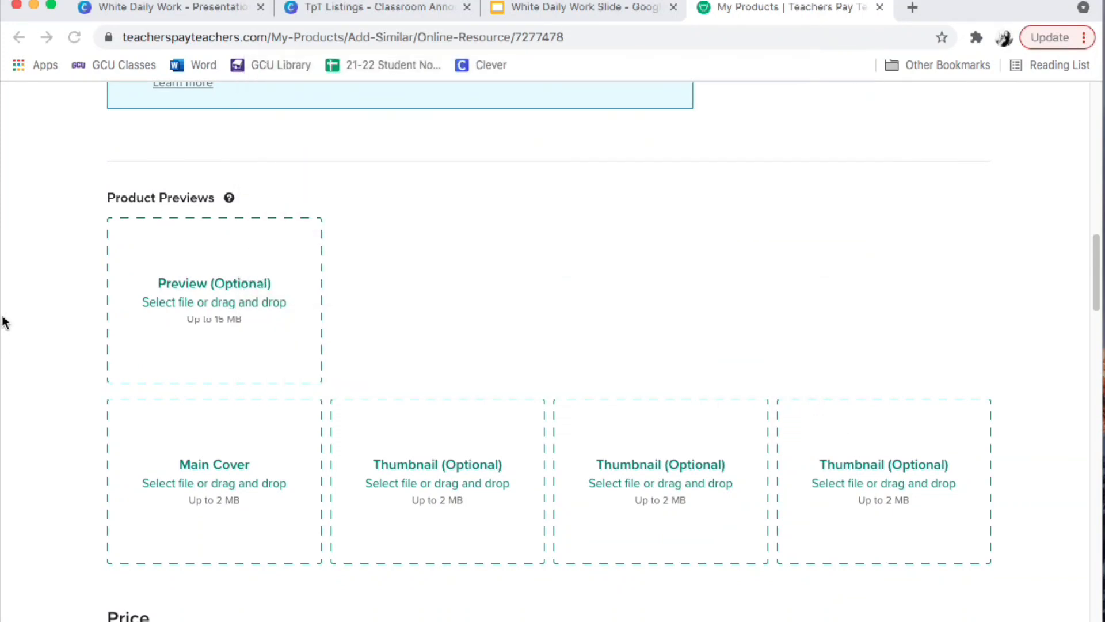
Mark the listing's price as Free Resource
scroll(84, 414, "down", 6)
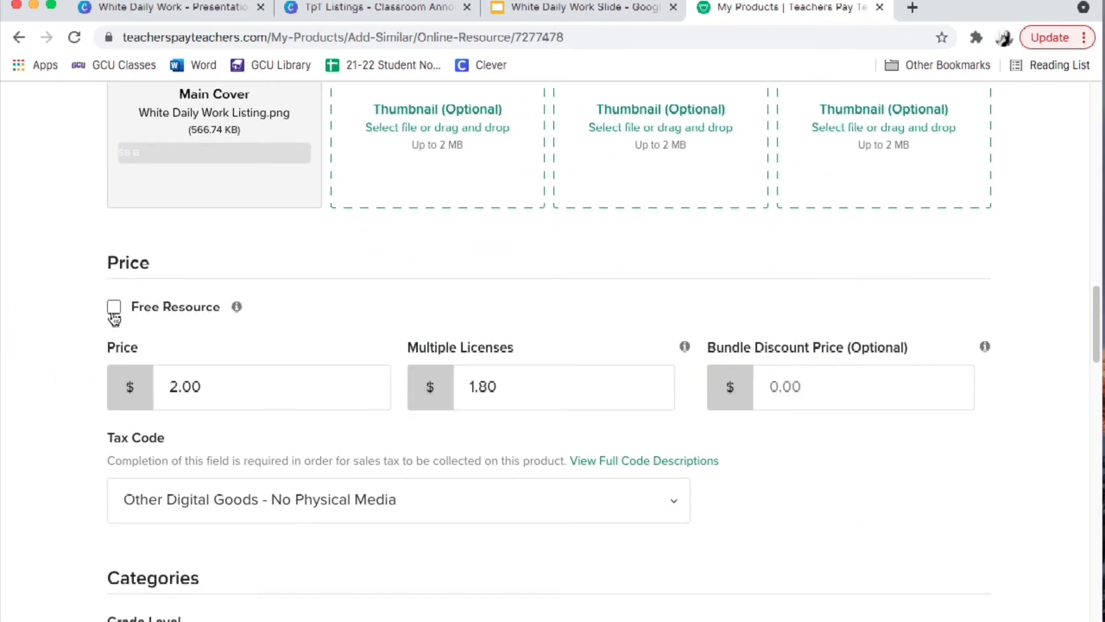
left_click(113, 314)
scroll(387, 516, "down", 1)
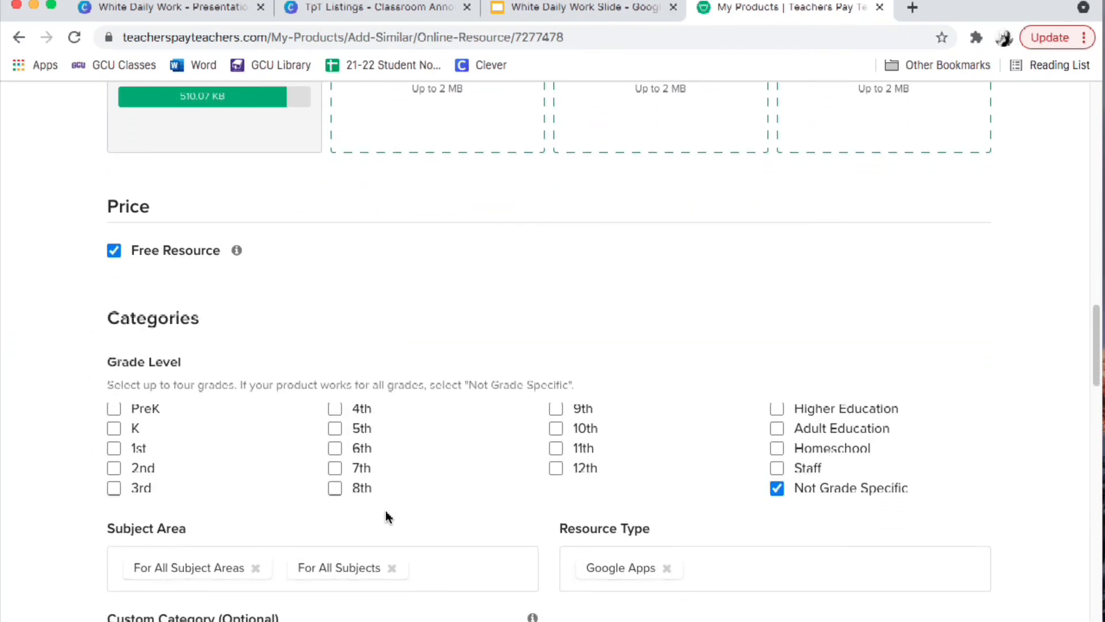
Review the categories, standards, details, copyright, product status and cover upload, and submit the listing
scroll(387, 510, "down", 1)
scroll(205, 420, "down", 2)
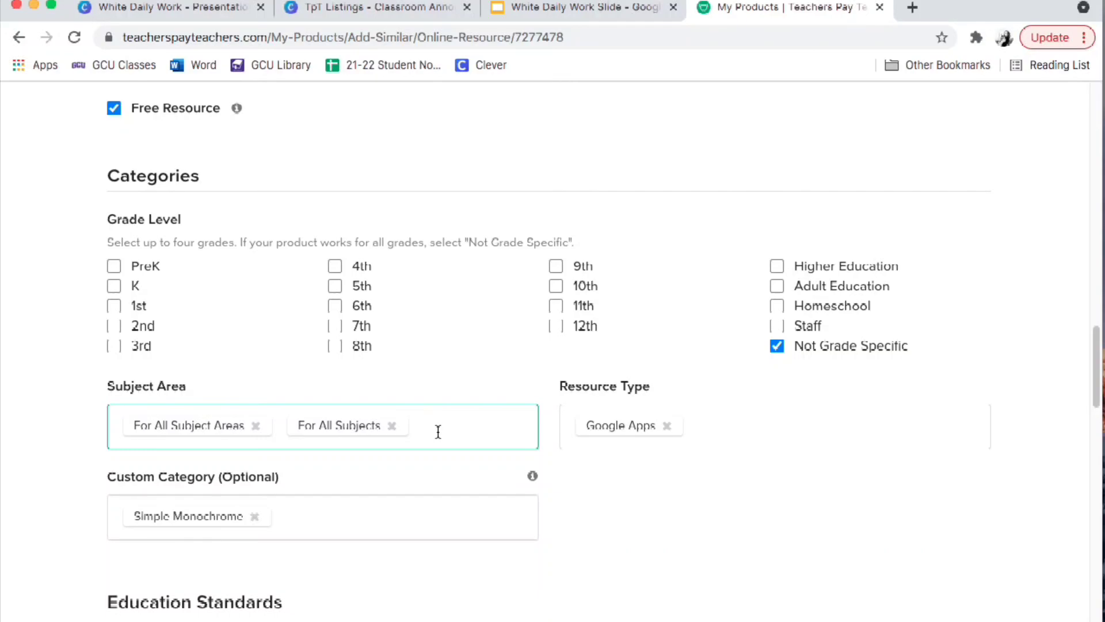
scroll(210, 489, "down", 7)
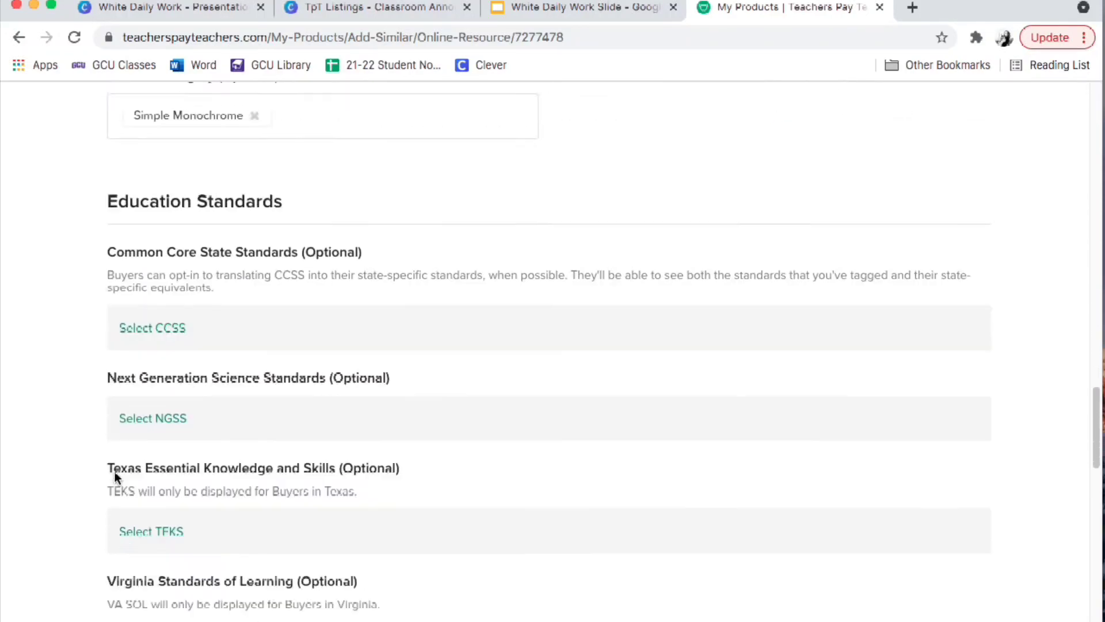
scroll(115, 471, "down", 5)
scroll(98, 476, "down", 8)
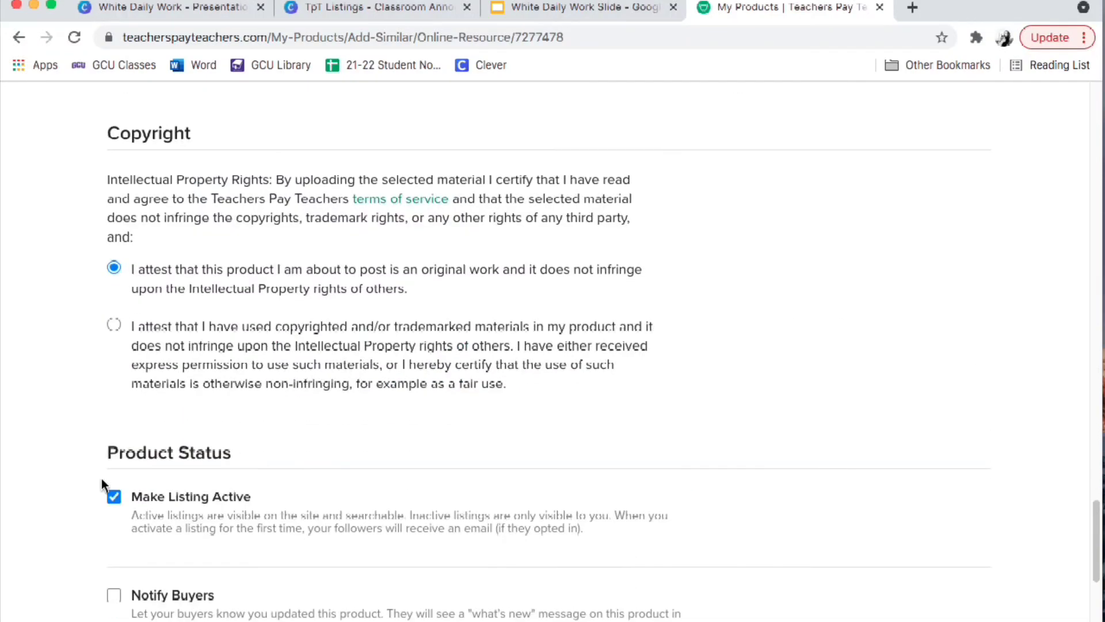
scroll(104, 466, "down", 3)
scroll(79, 440, "up", 20)
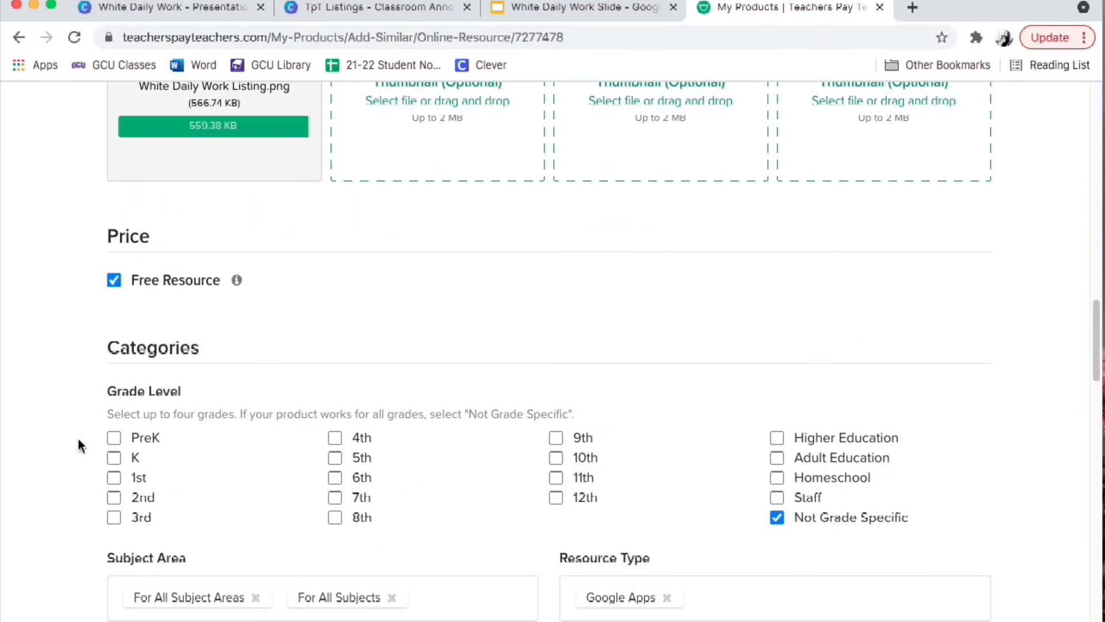
scroll(77, 436, "up", 5)
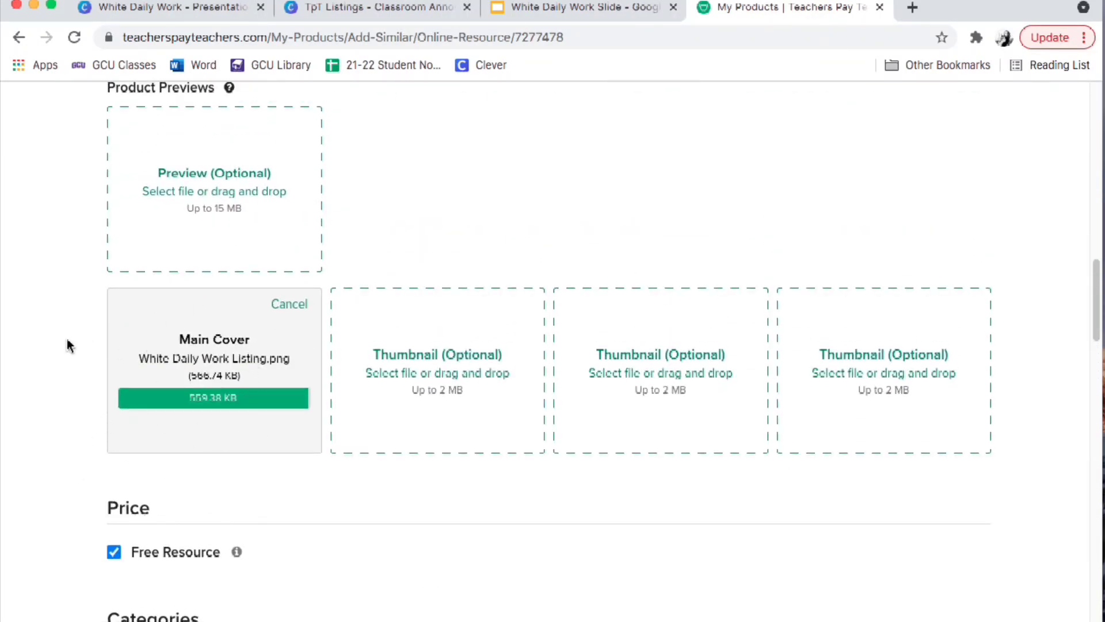
scroll(74, 412, "down", 15)
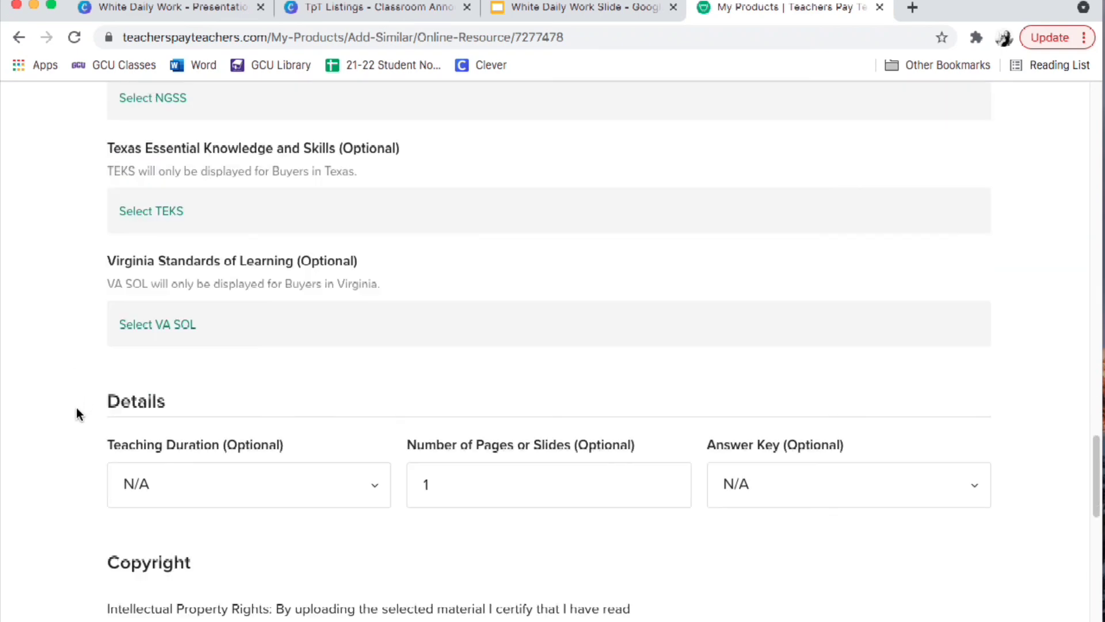
left_click(147, 225)
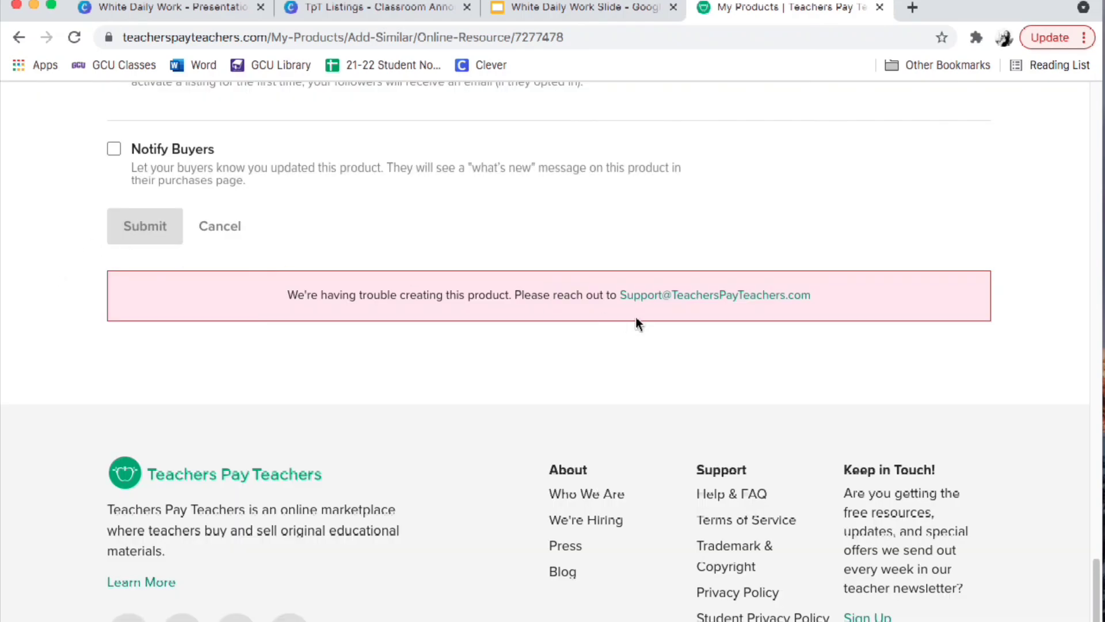
Recheck the product previews, title, description and remaining fields of the listing for problems, and go back to My Product Listings
scroll(328, 377, "up", 3)
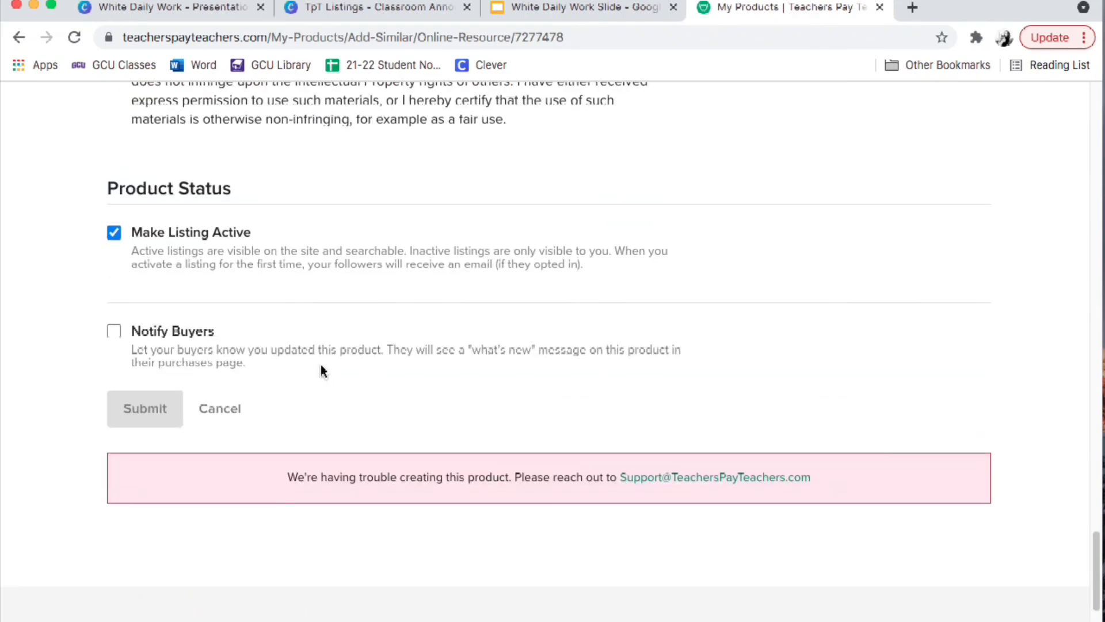
scroll(338, 387, "up", 15)
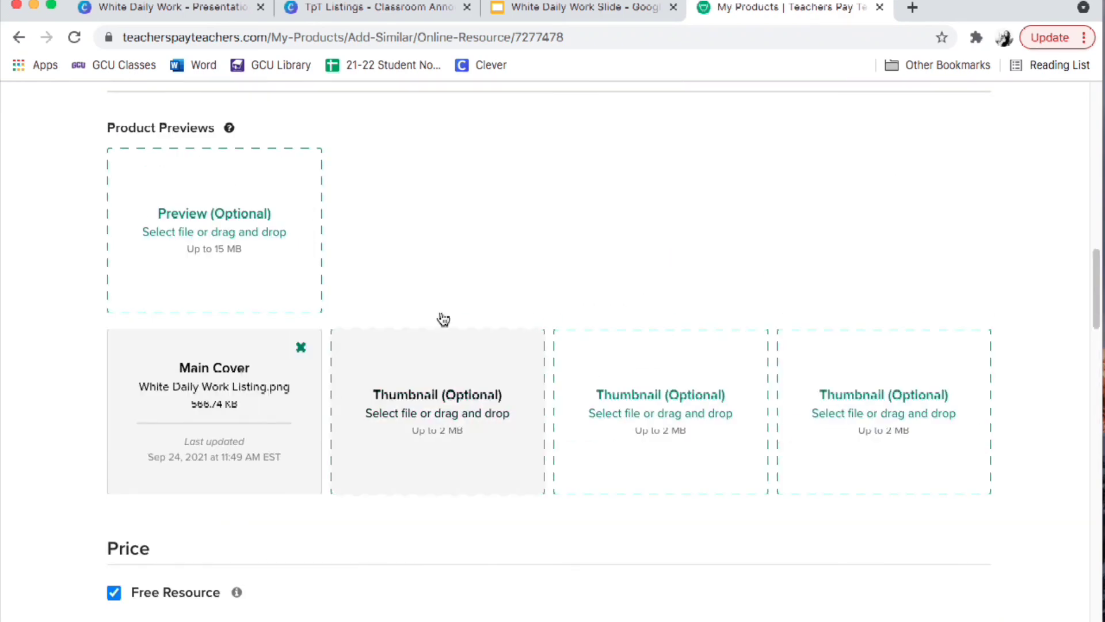
scroll(550, 259, "down", 8)
scroll(453, 604, "up", 15)
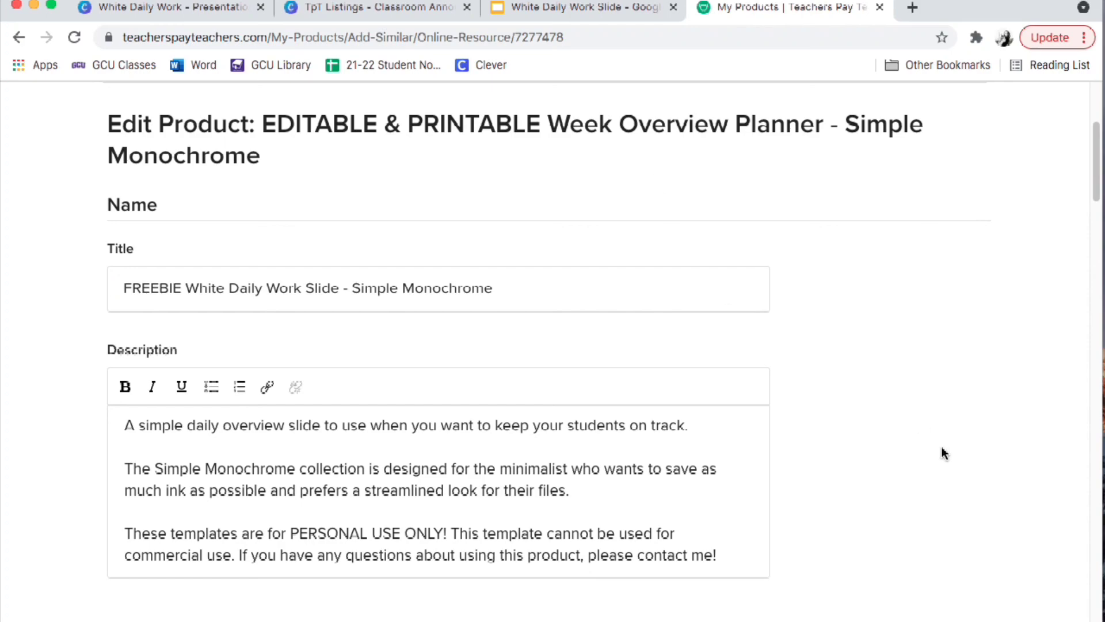
scroll(940, 451, "down", 20)
scroll(115, 444, "down", 4)
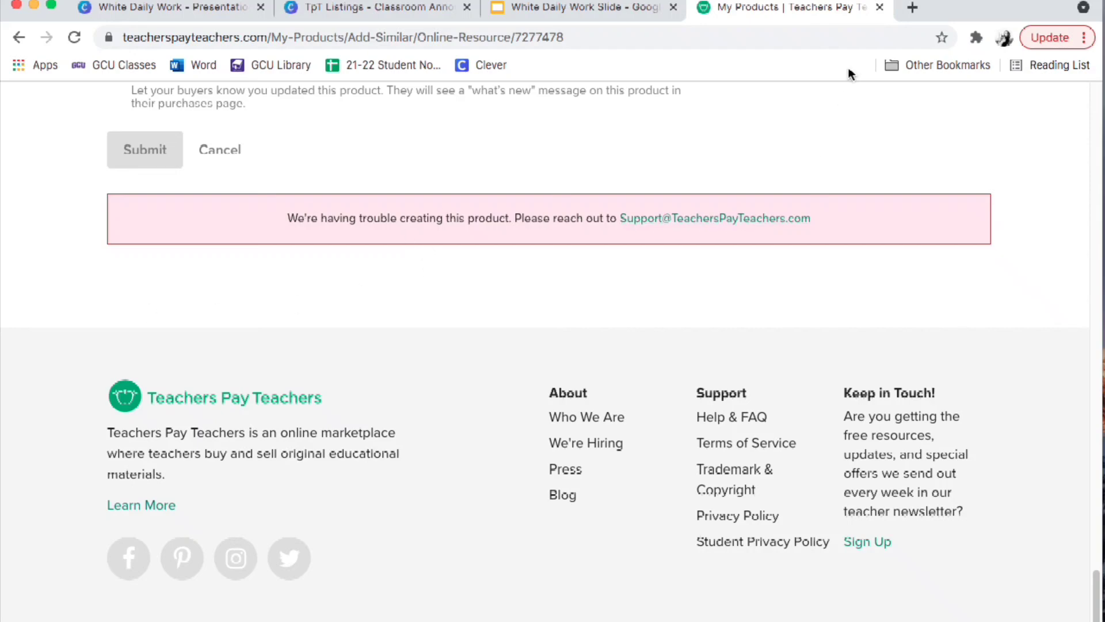
key("super+bracketleft")
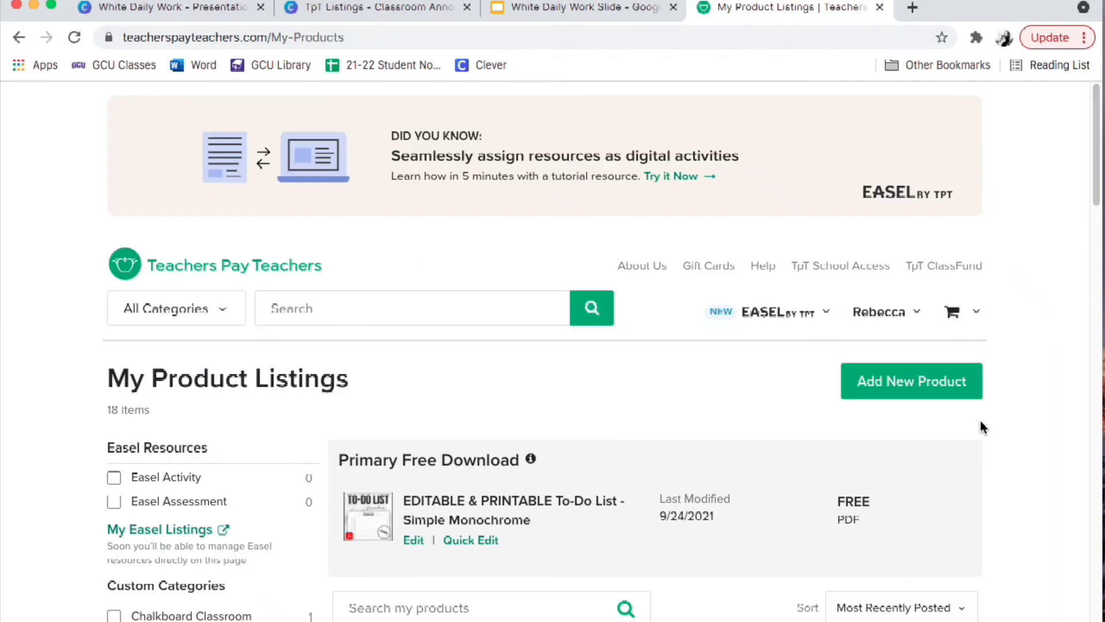